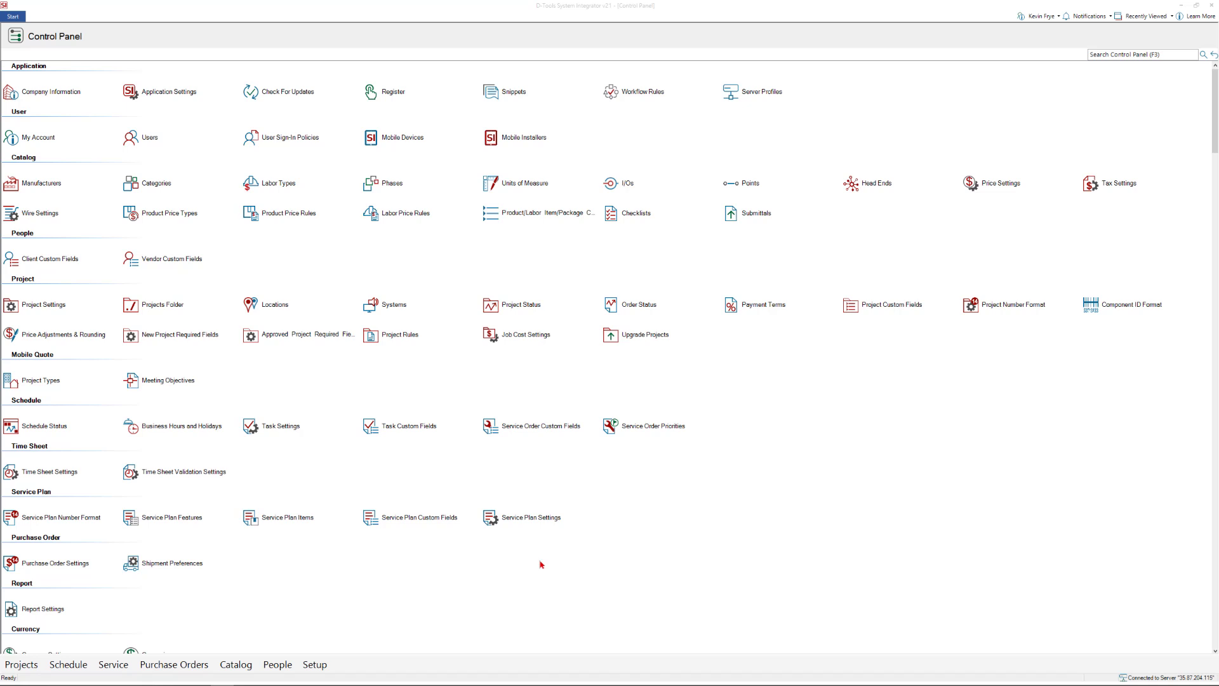
Open the Control Panel from the Setup menu.
click(317, 666)
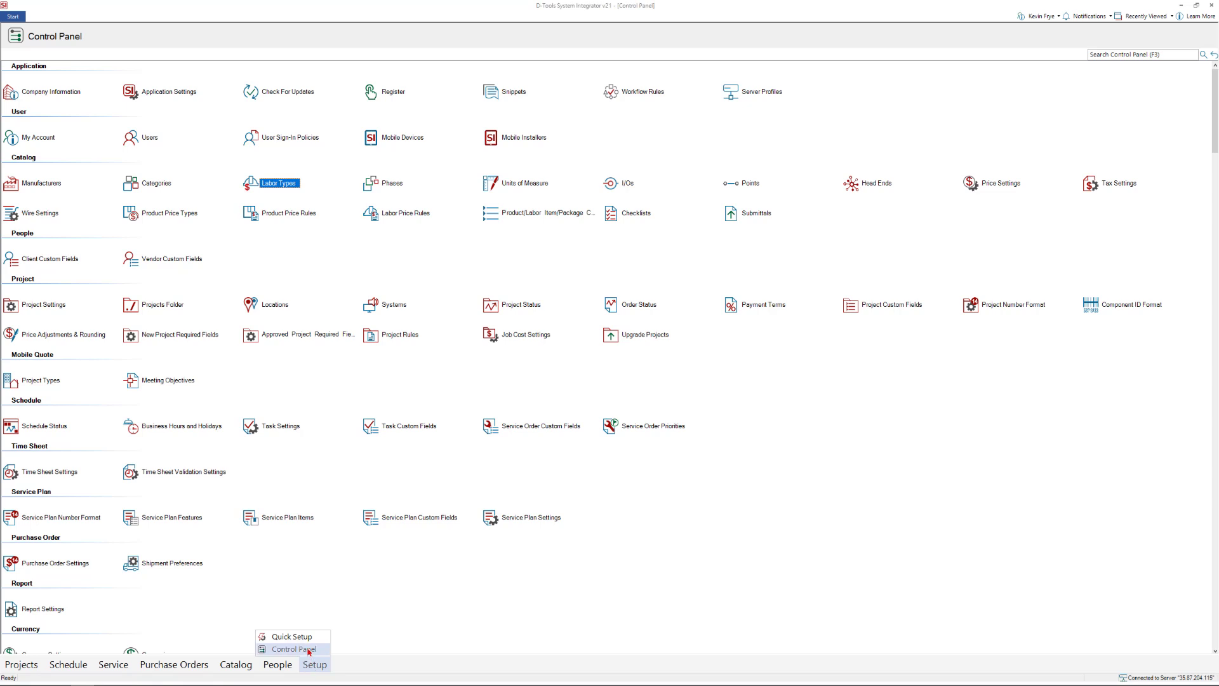
click(309, 650)
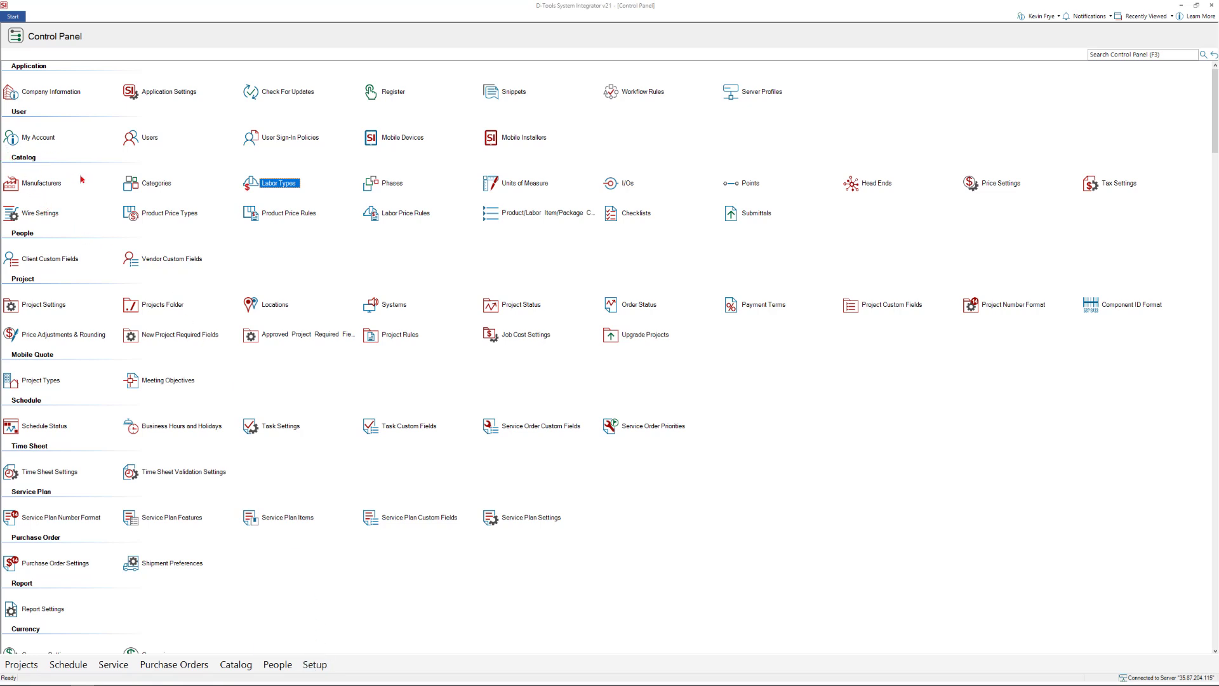
Open Labor Types and look through Trim and Finish before returning to Rough-in.
double_click(278, 184)
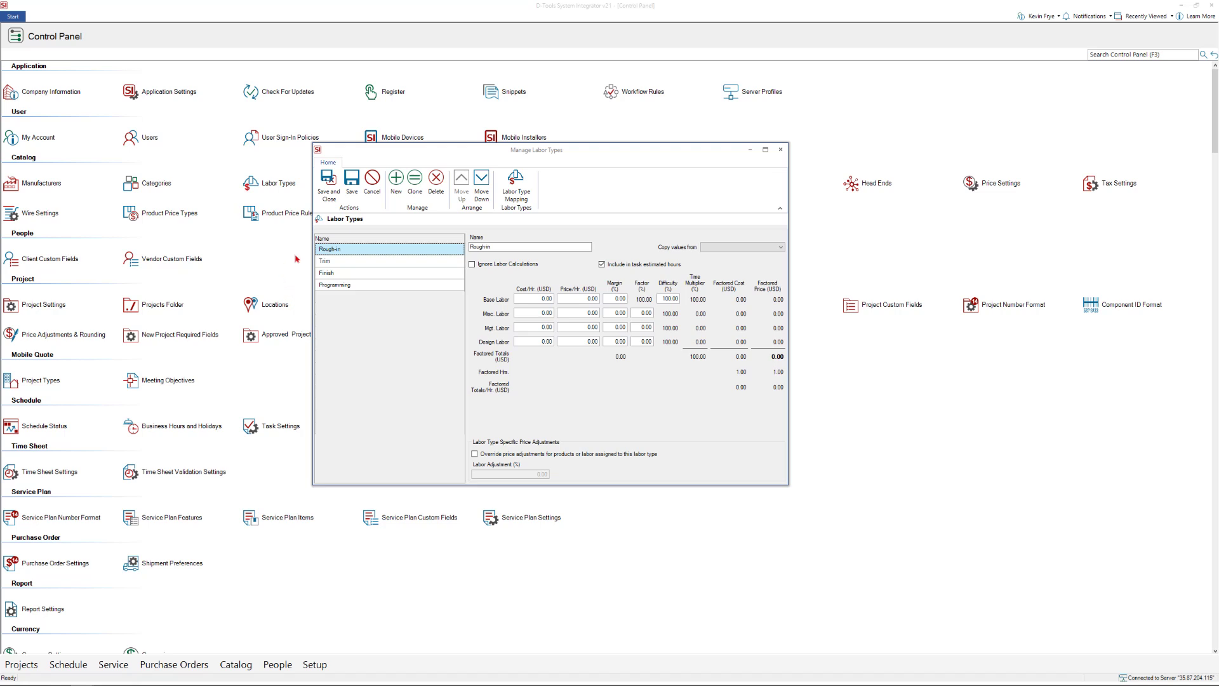
click(351, 261)
click(352, 272)
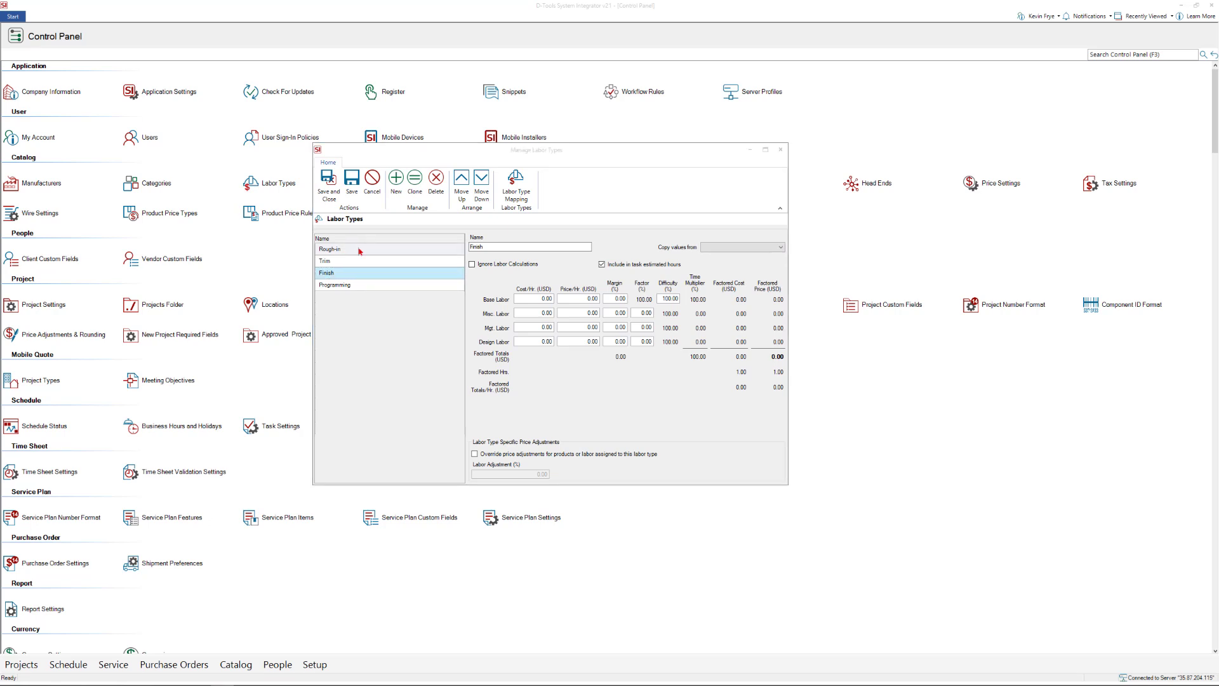
click(360, 250)
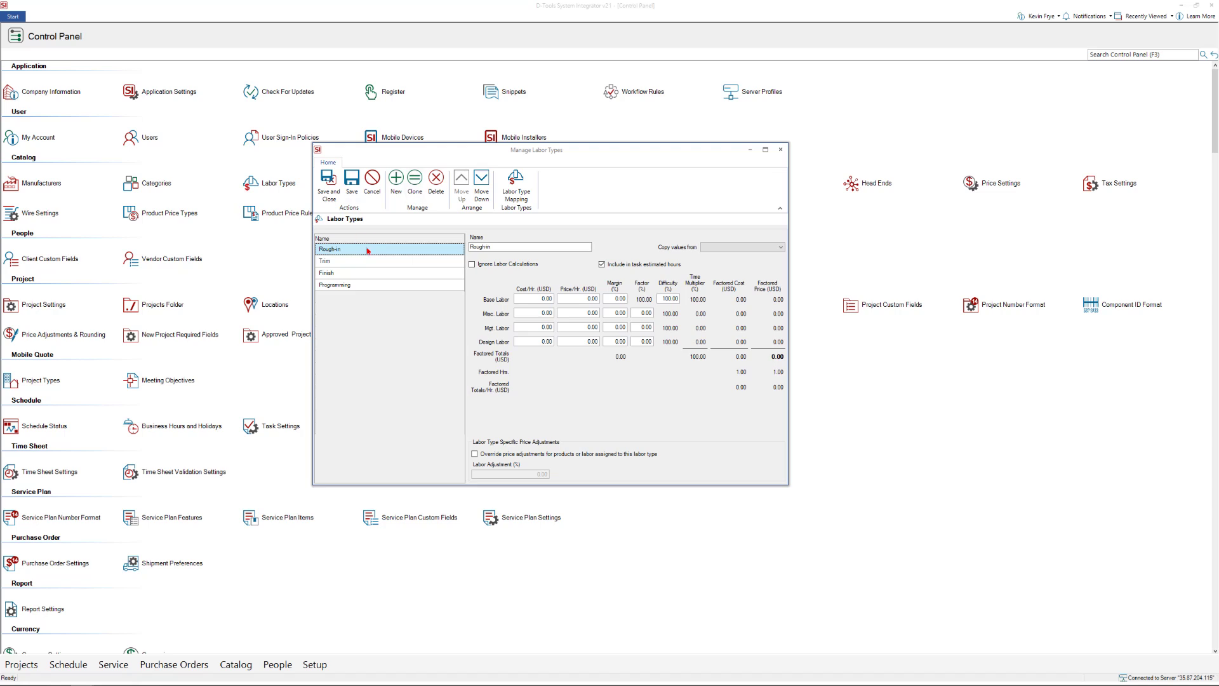
Review the Trim, Finish and Programming rates, ending on Programming's 100.00 per hour price.
click(351, 264)
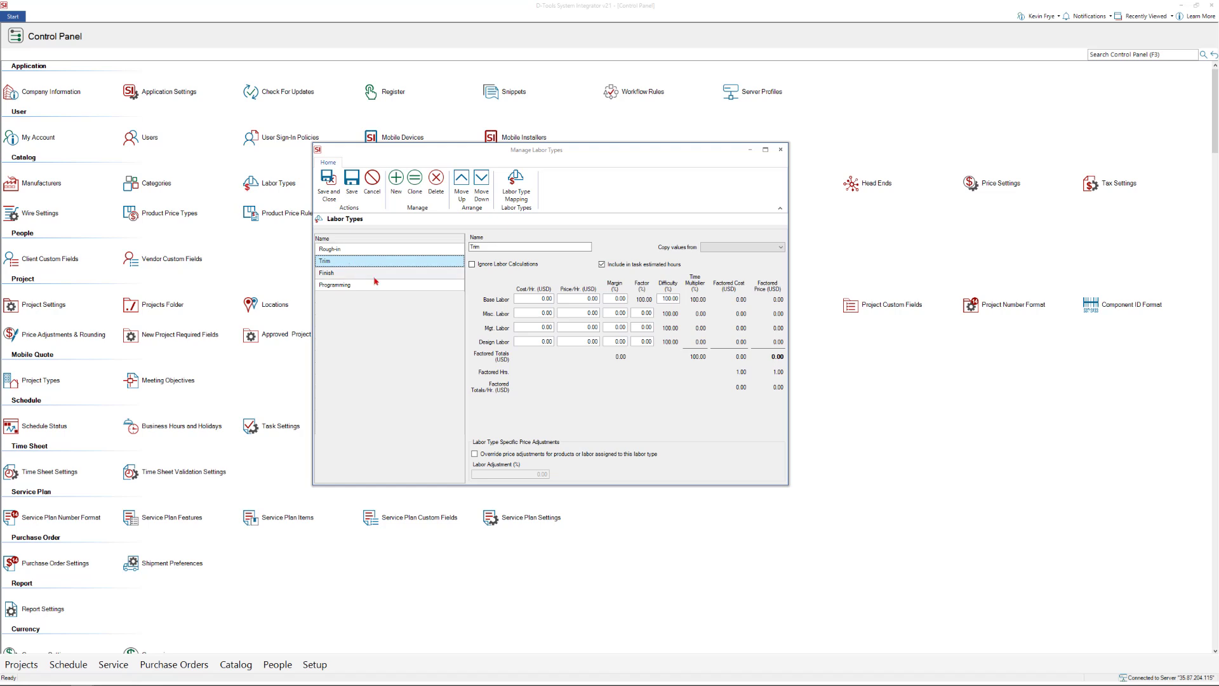
click(370, 273)
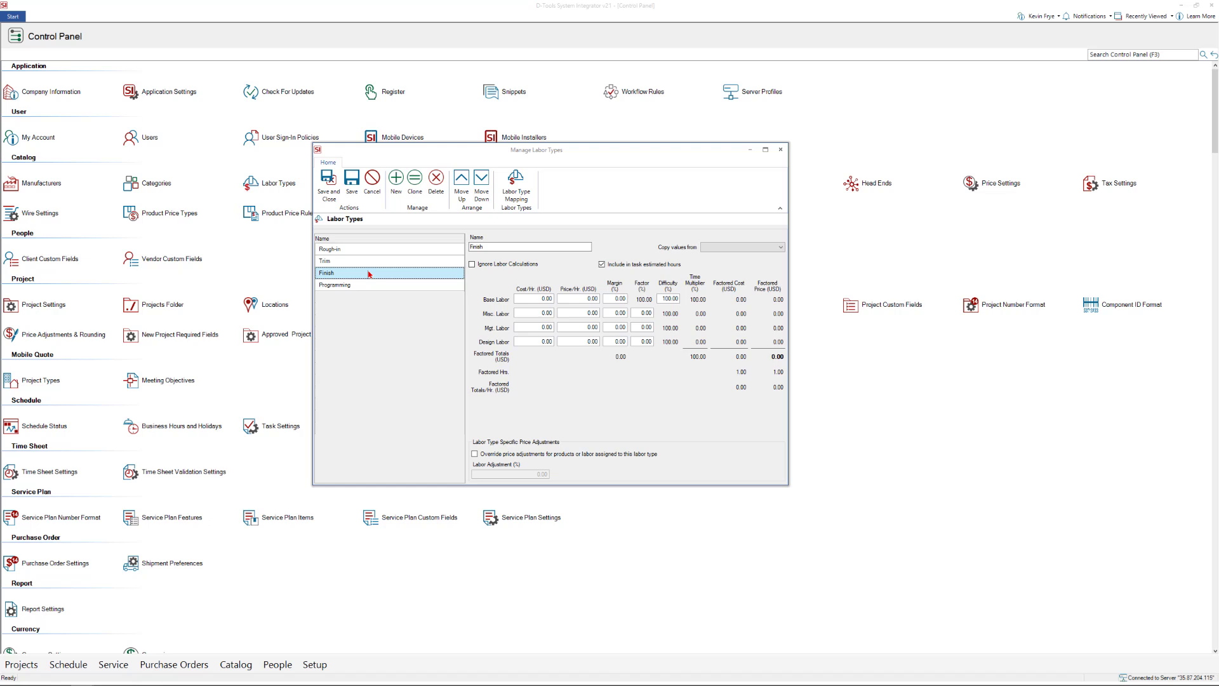
click(375, 285)
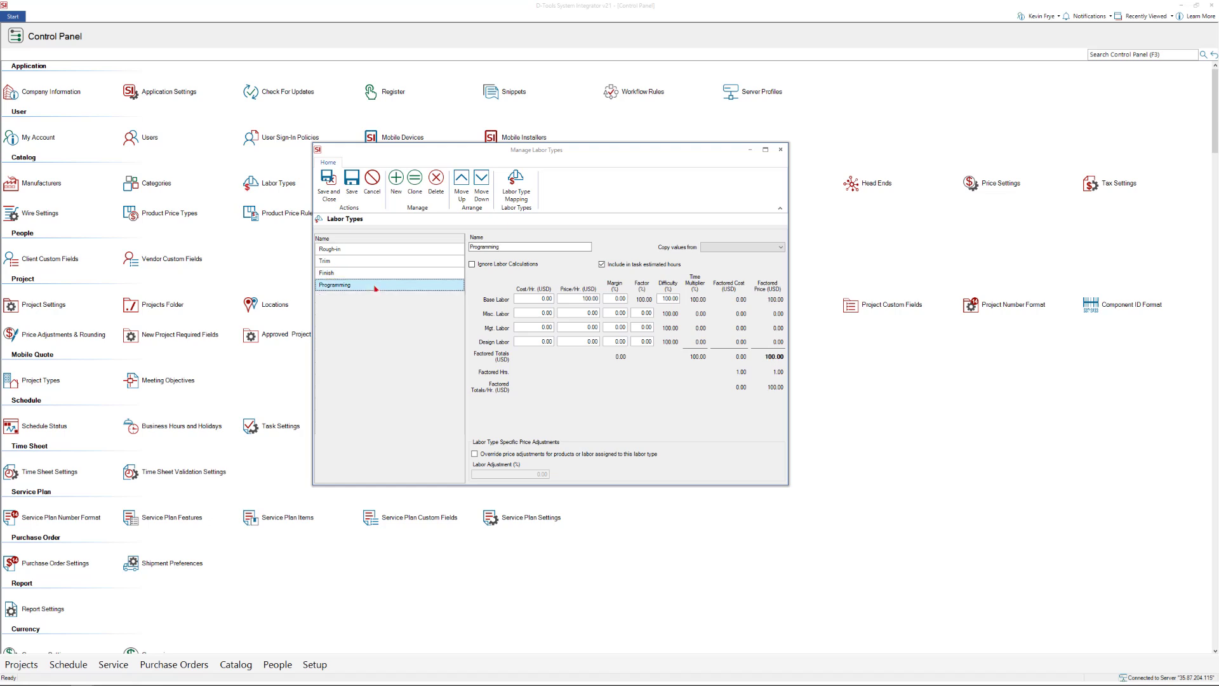
Enter Rough-in's base labor cost 50 and price 100 per hour, giving a 50.00% margin.
click(350, 250)
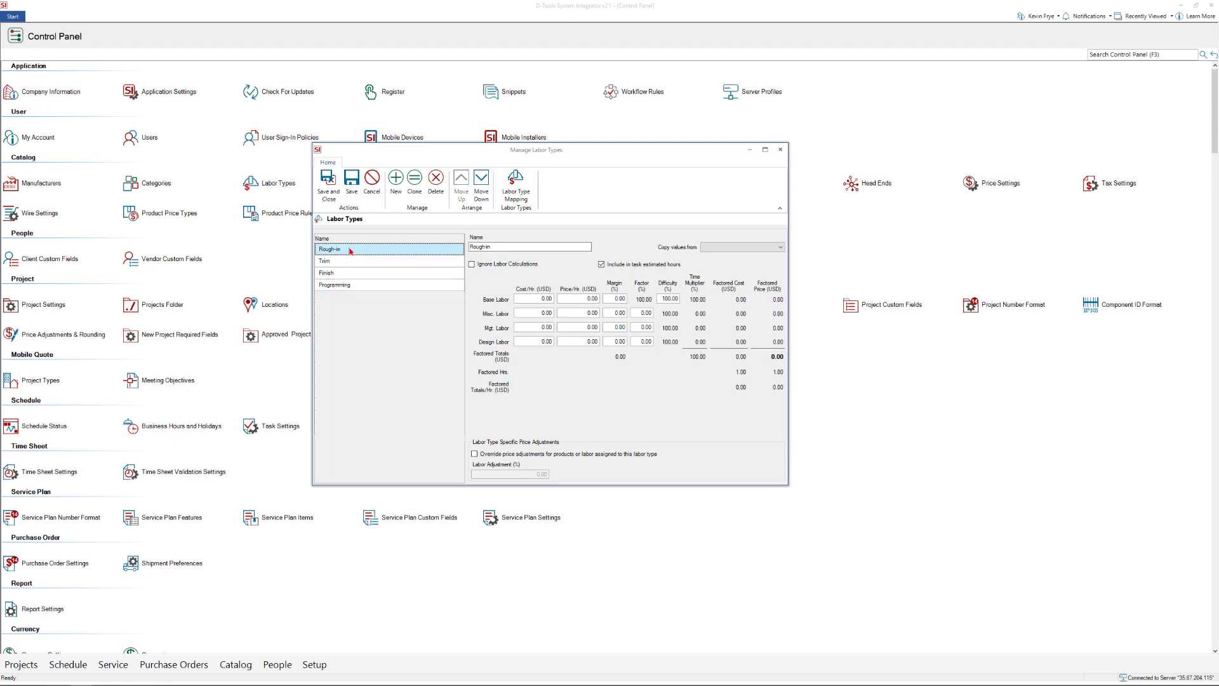
click(516, 300)
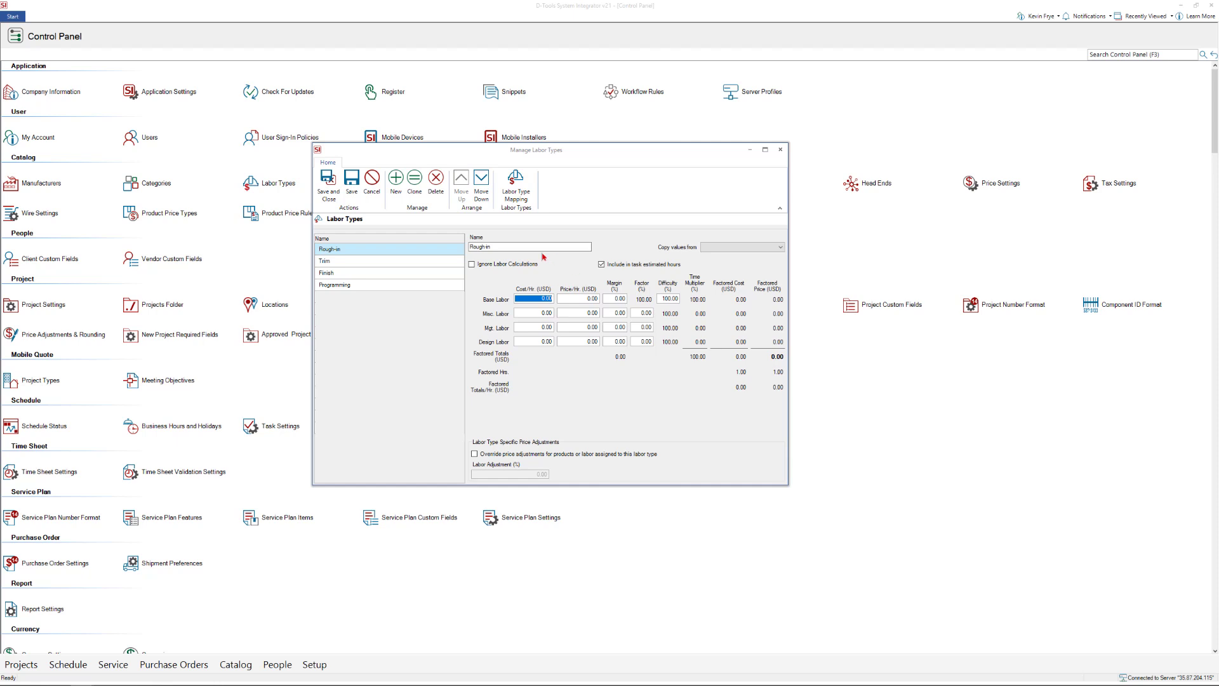
text(50)
key(Tab)
text(100)
key(Tab)
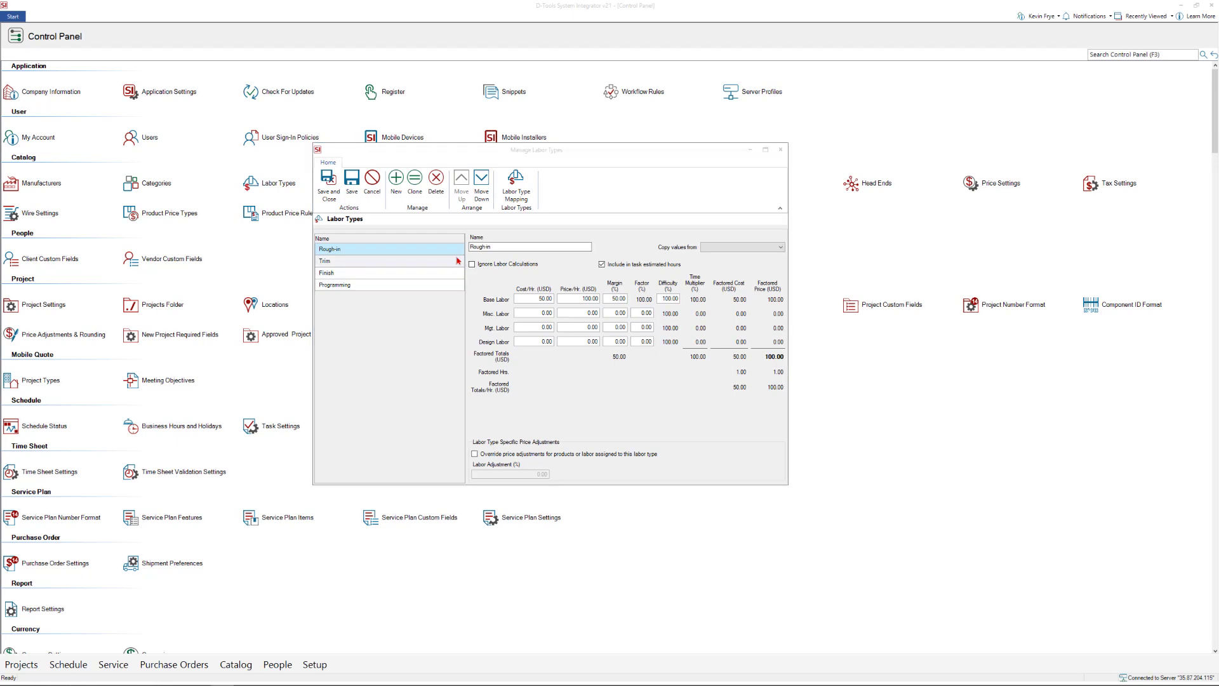
Apply Copy values from Rough-in to Trim, Finish and Programming, then Save and Close.
click(361, 262)
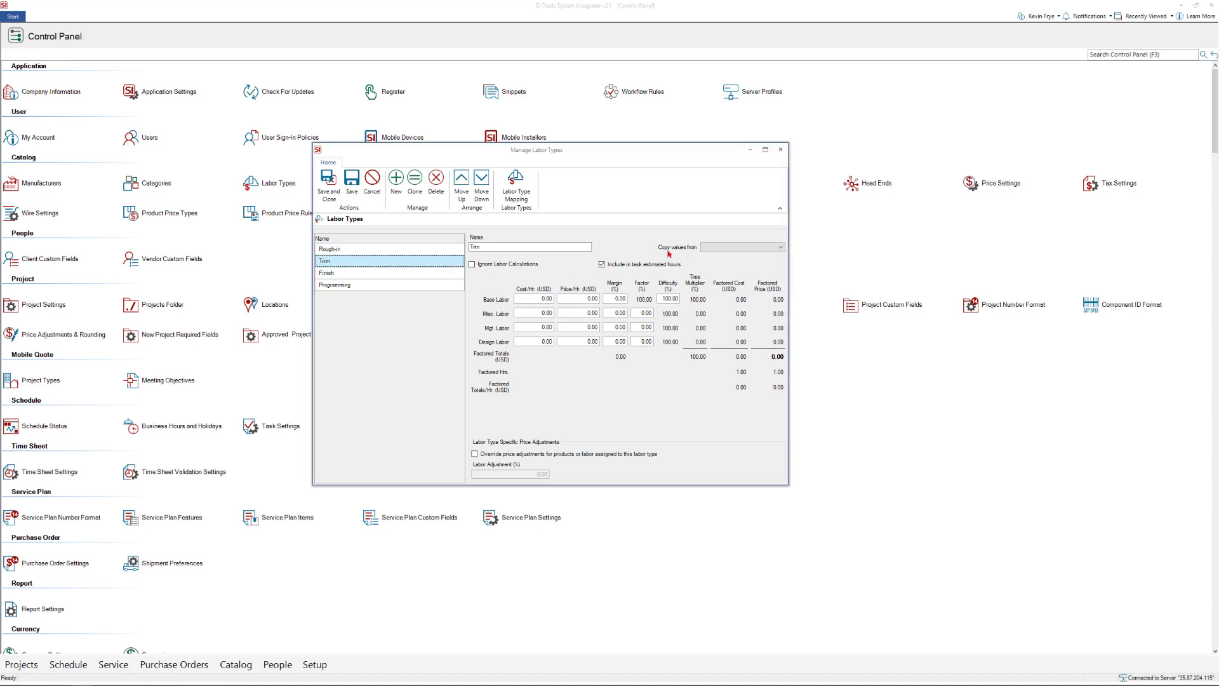
click(734, 249)
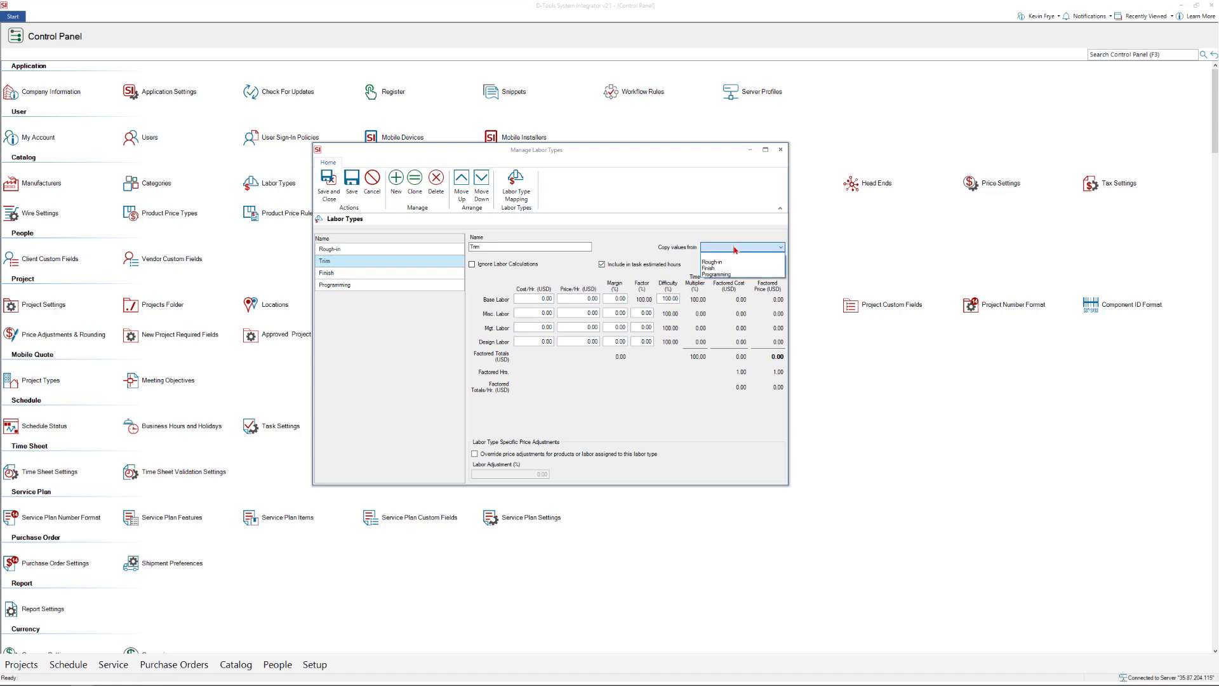
click(718, 264)
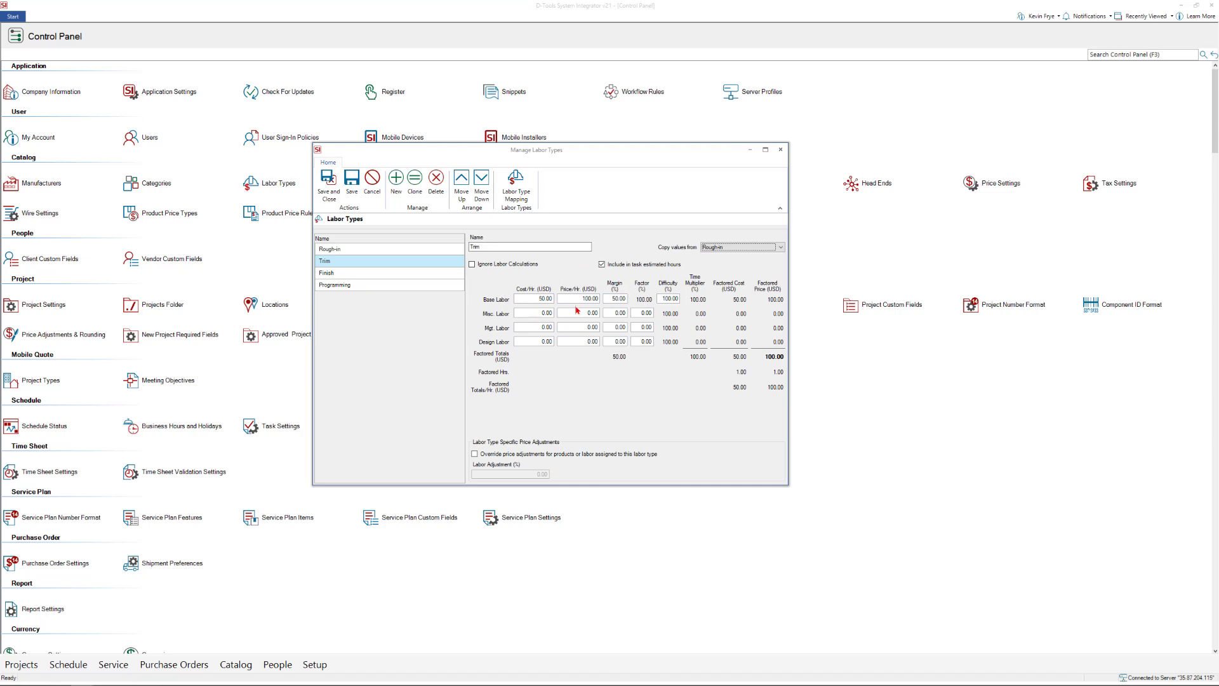
click(360, 253)
click(356, 273)
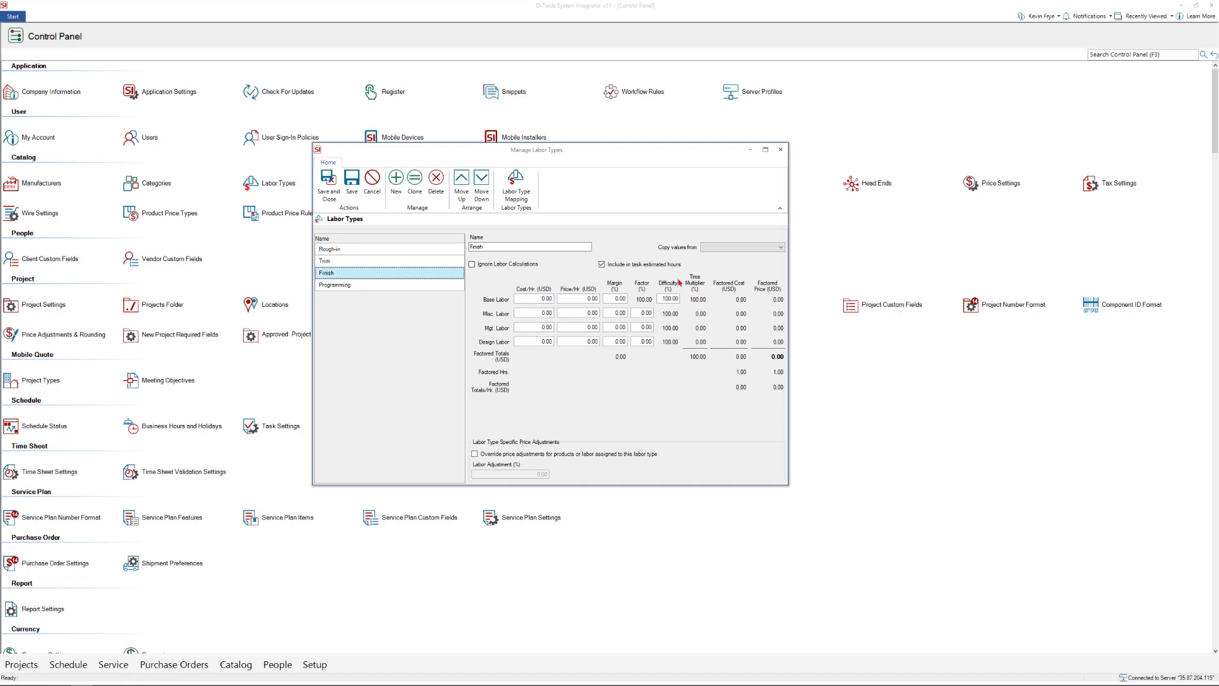
click(716, 247)
click(717, 254)
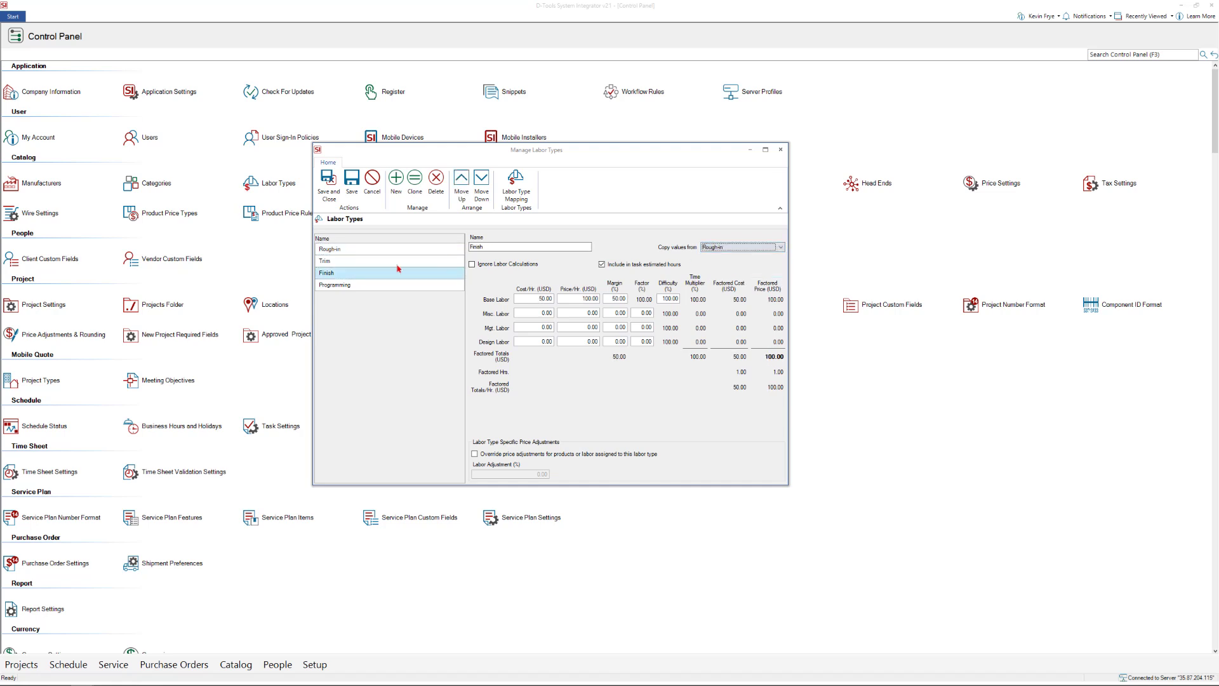
click(370, 287)
click(719, 247)
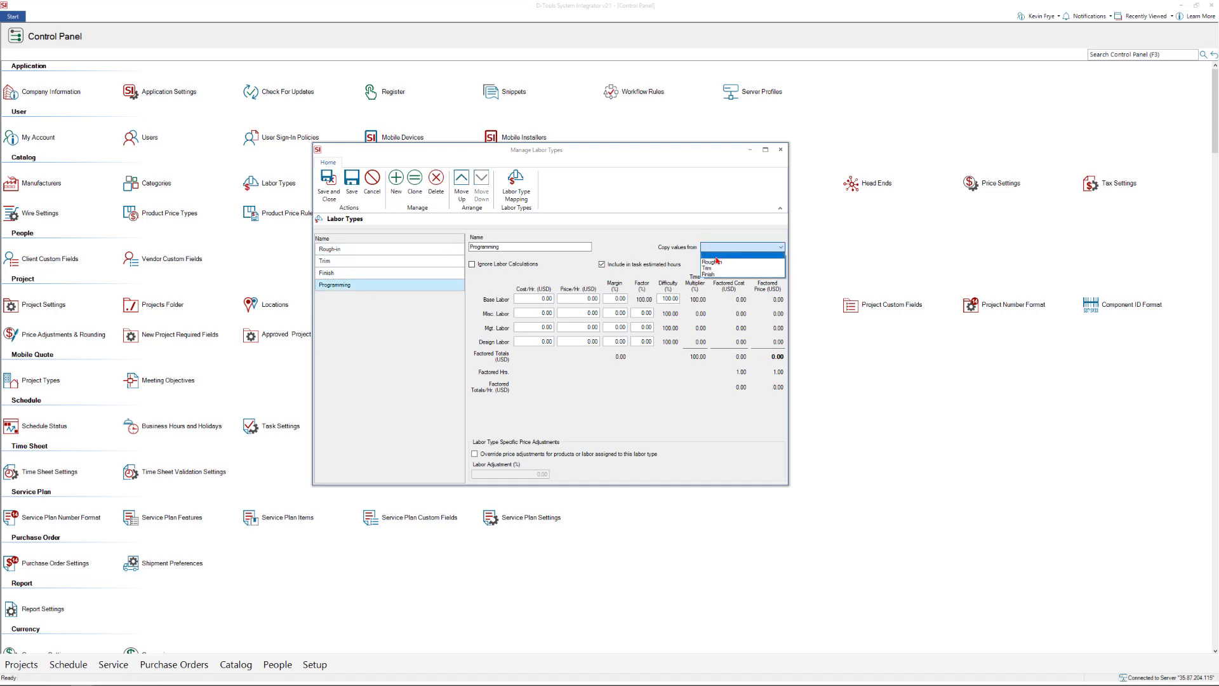
click(715, 261)
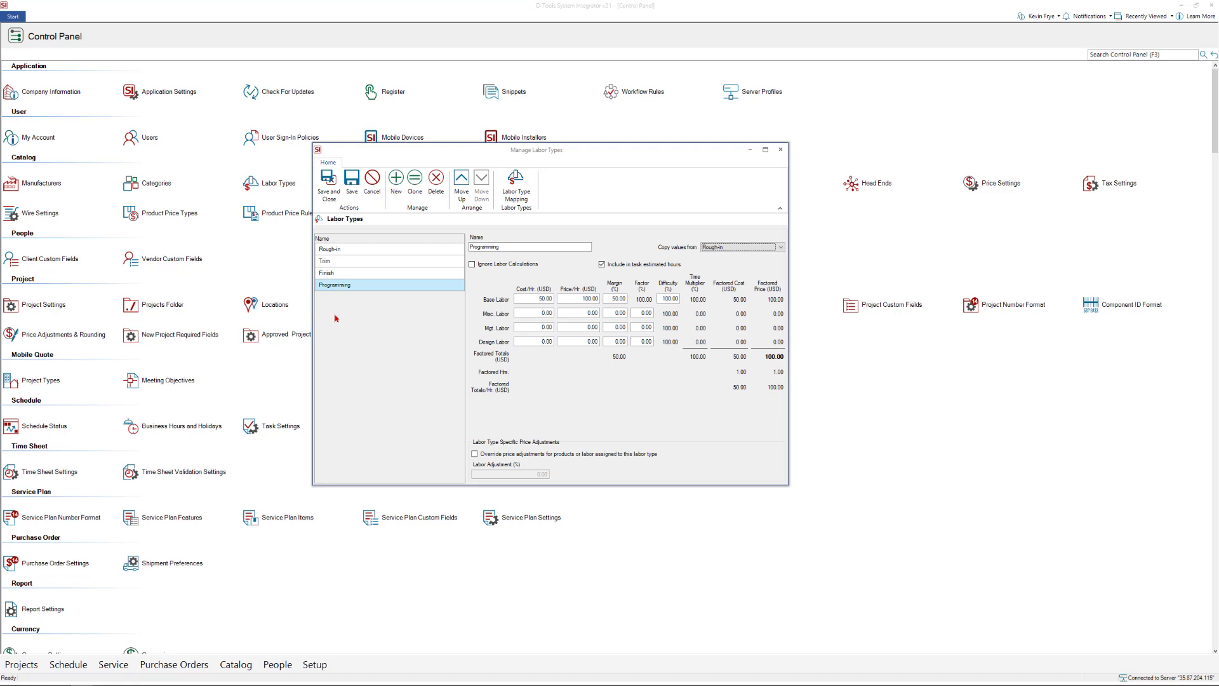
click(328, 183)
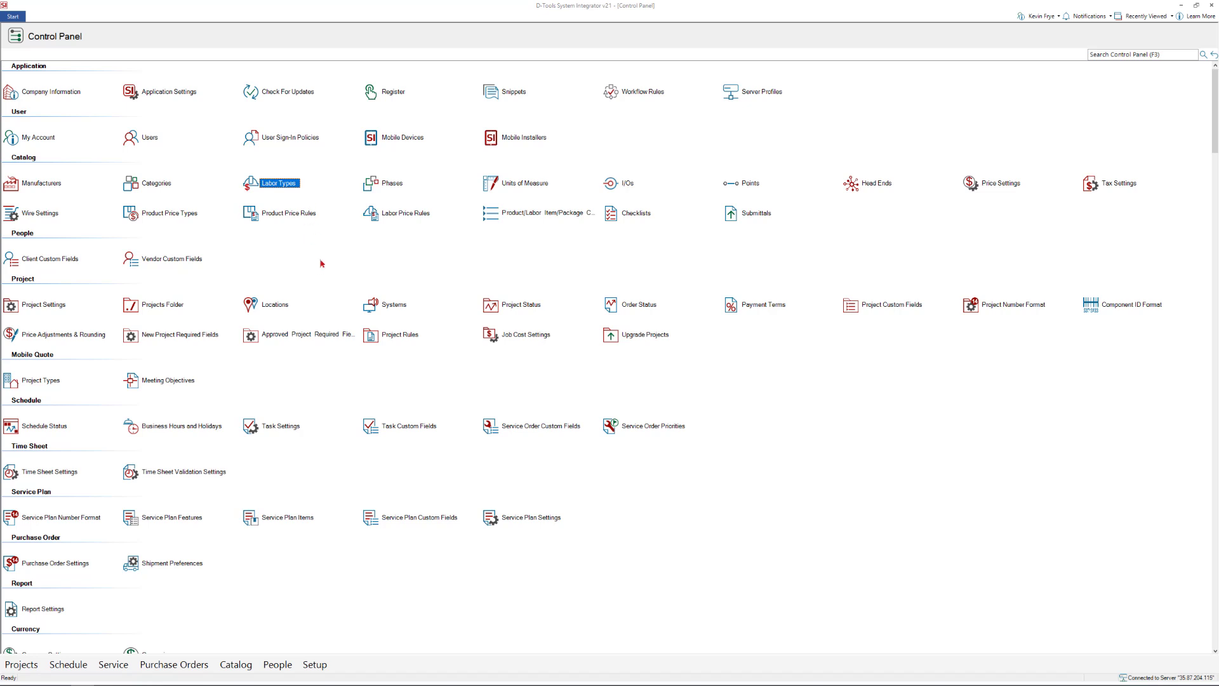
Search the product library for control4 and open the CRE-DALI-1D1X-KIT detail page.
mouse_move(240, 661)
click(217, 637)
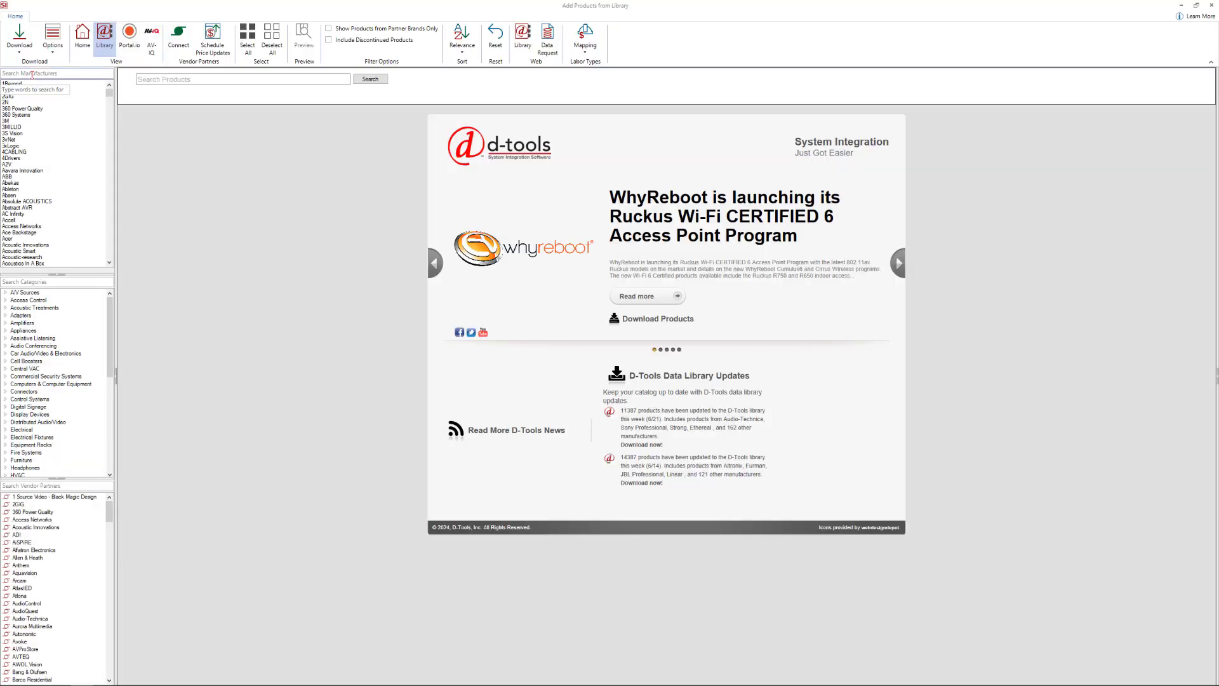
click(32, 74)
text(control4)
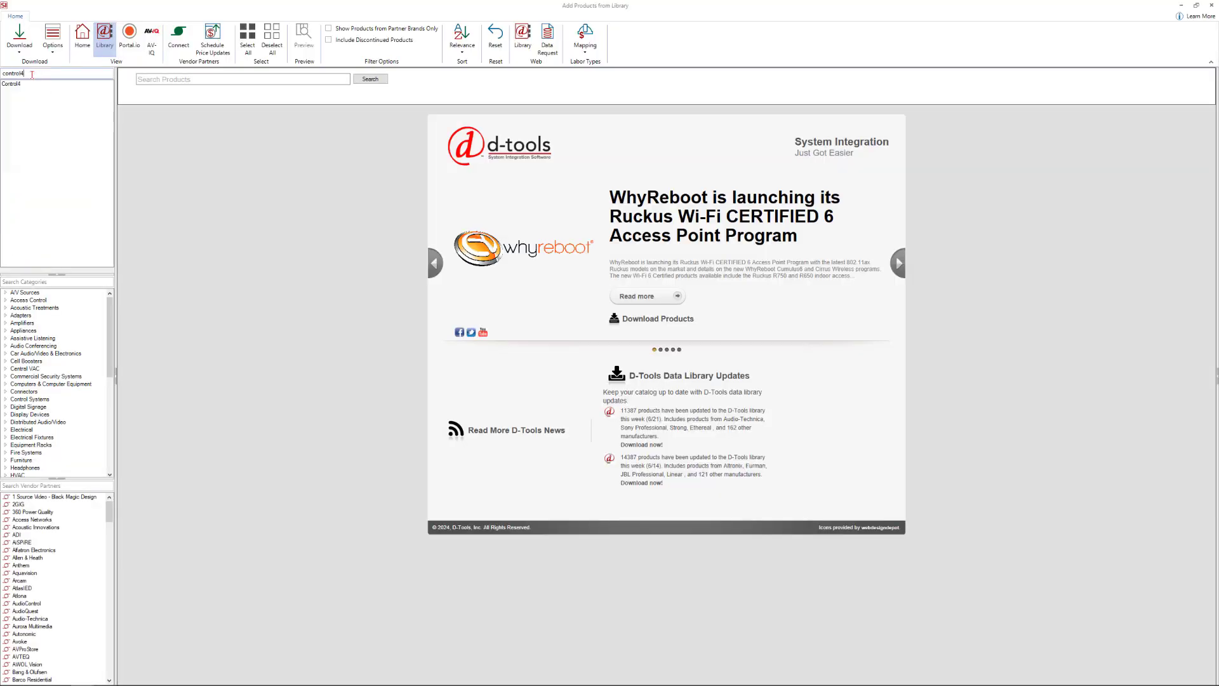
key(Return)
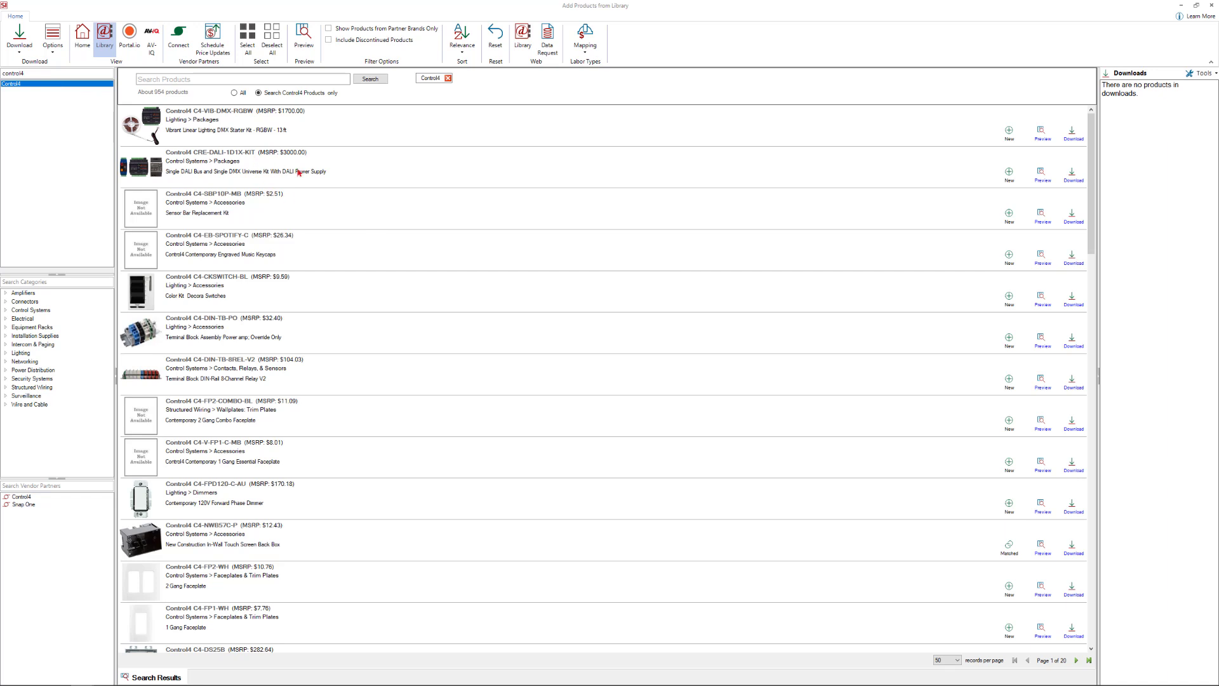
click(298, 171)
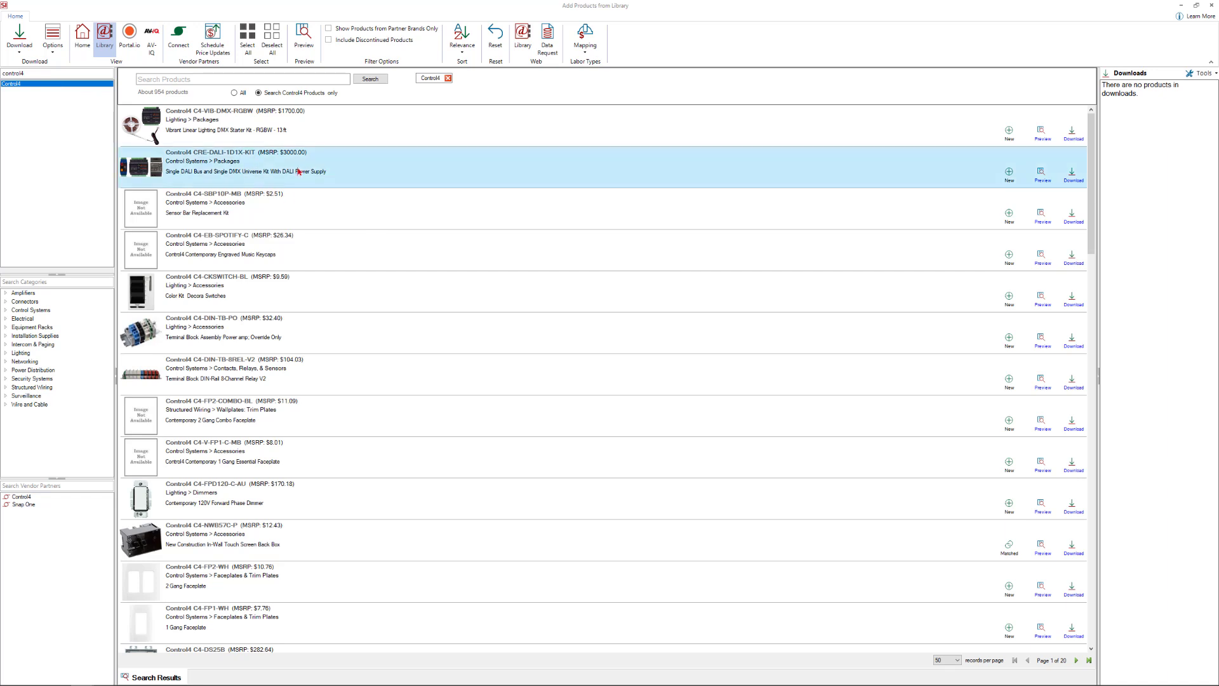
click(226, 153)
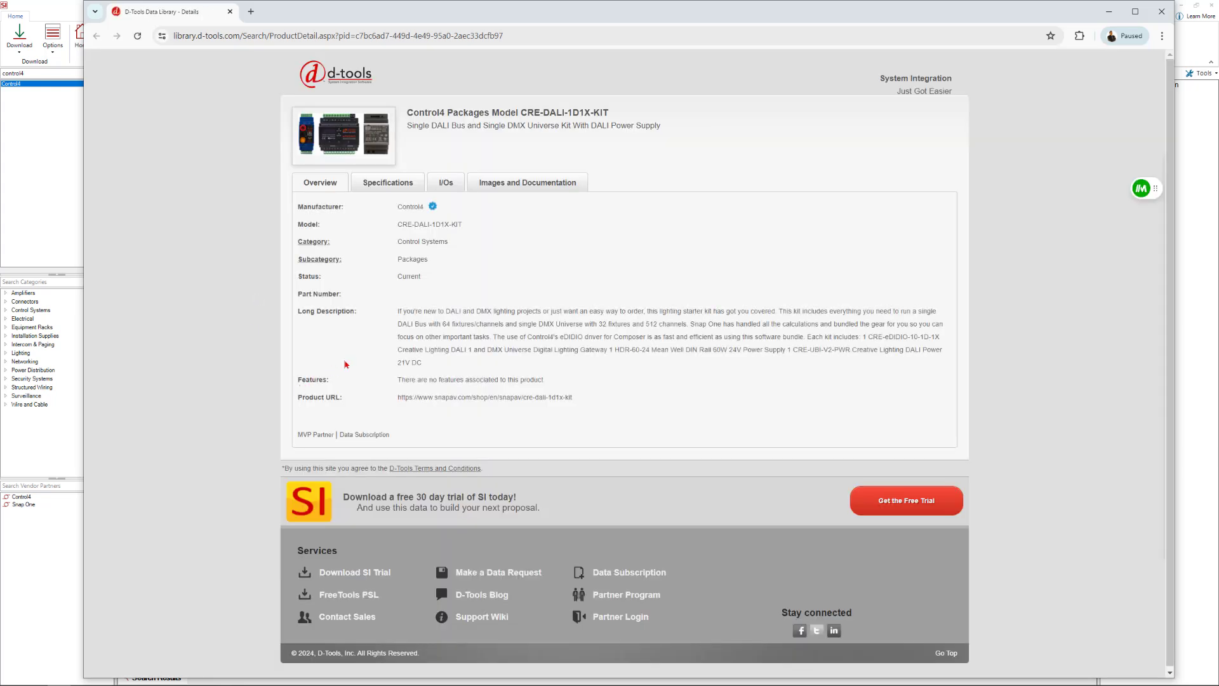
Confirm the kit's Finish phase and 4.00 labor hours in Specifications, then download it.
click(388, 187)
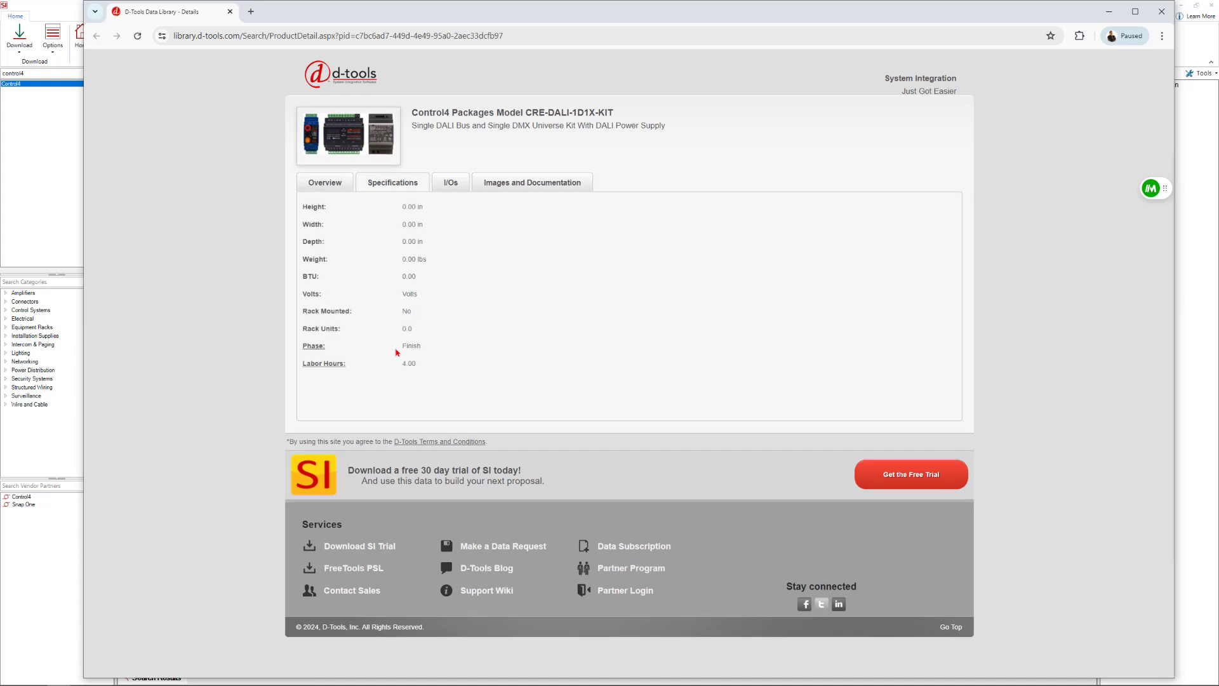
double_click(430, 346)
double_click(405, 364)
click(1159, 11)
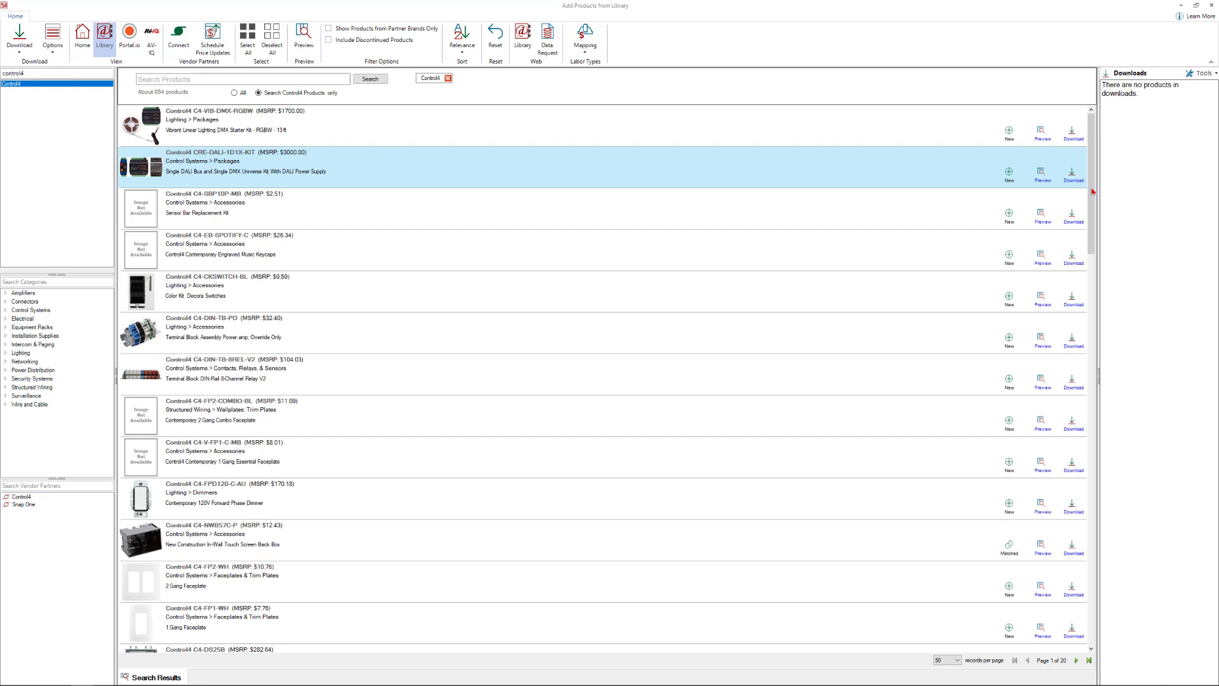
click(1072, 181)
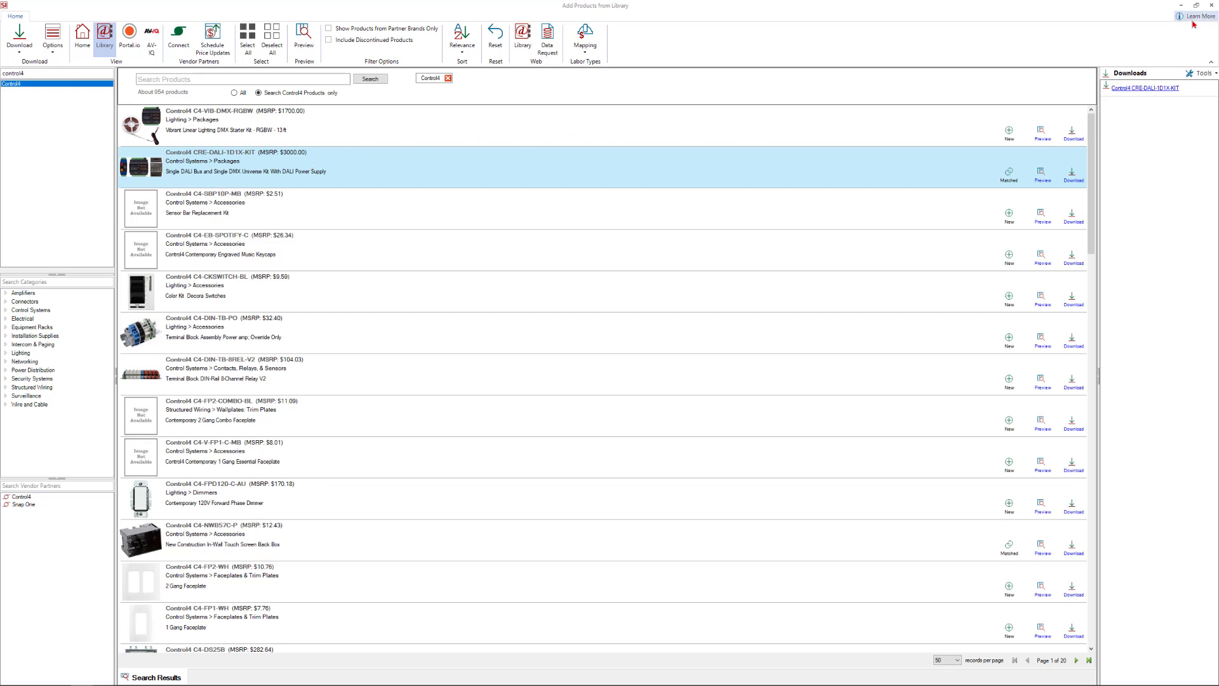
Rename the Finish labor type to Installation and save it.
click(1210, 5)
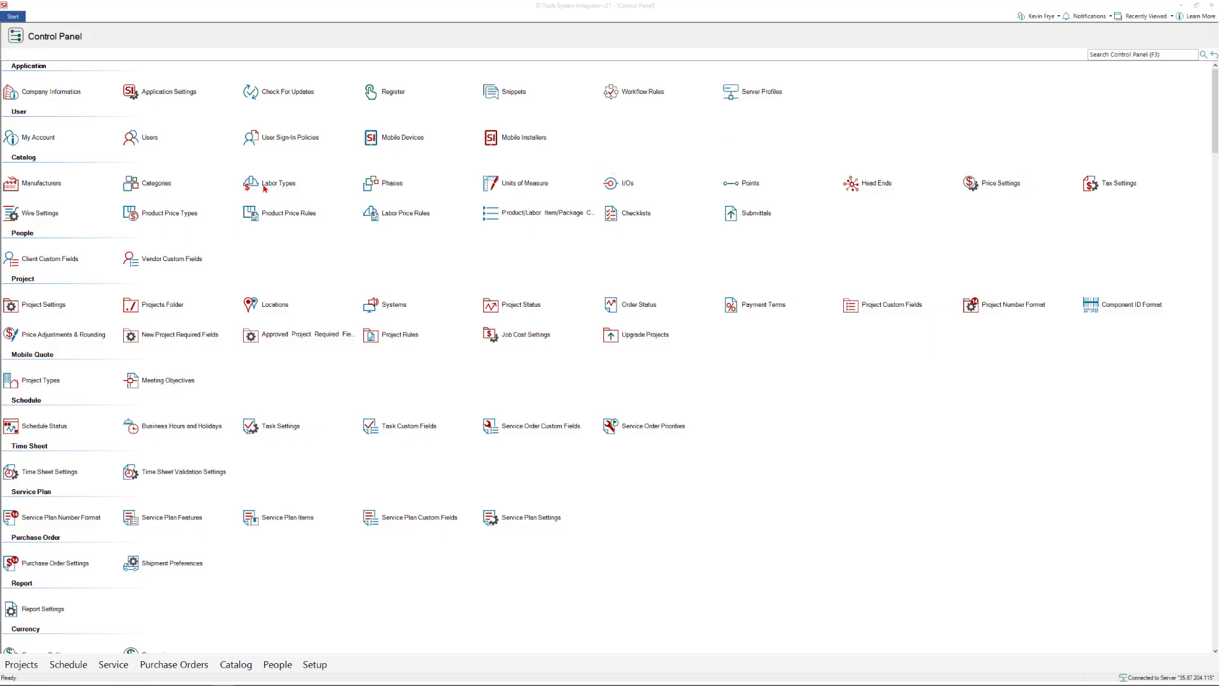
click(266, 183)
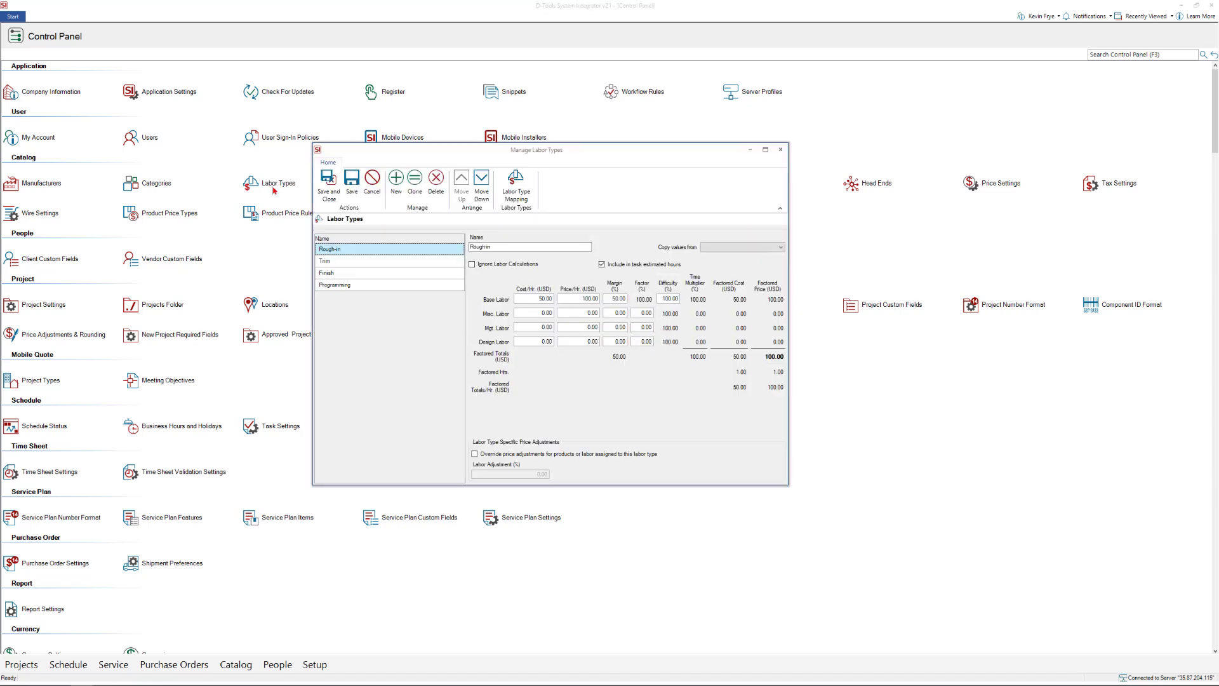
click(344, 272)
click(497, 246)
drag(497, 246, 470, 247)
text(Installation)
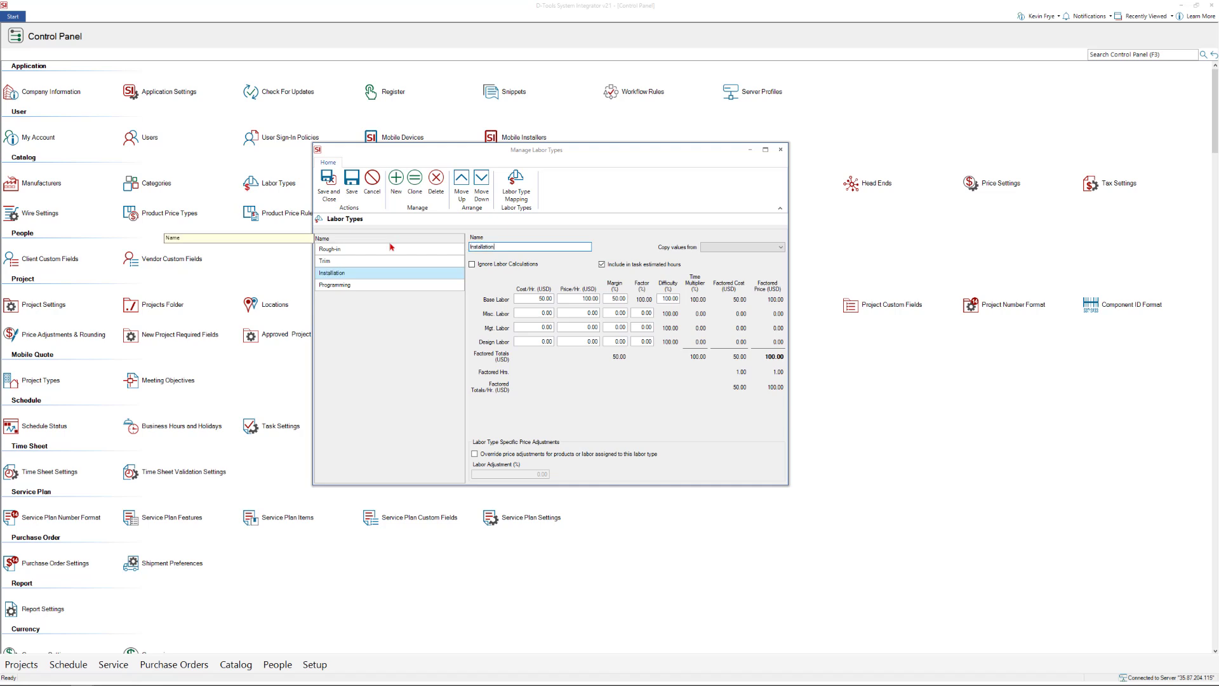
click(351, 185)
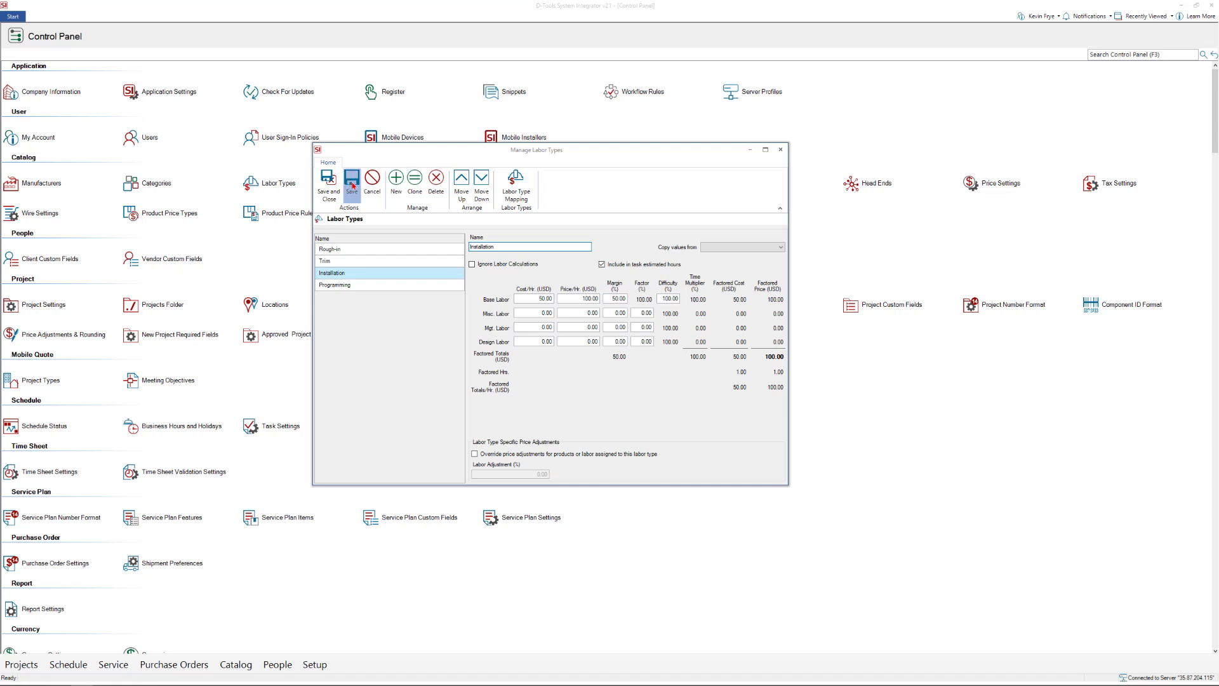
Map the D-Tools Finish labor type to Installation in Labor Type Mapping.
click(519, 191)
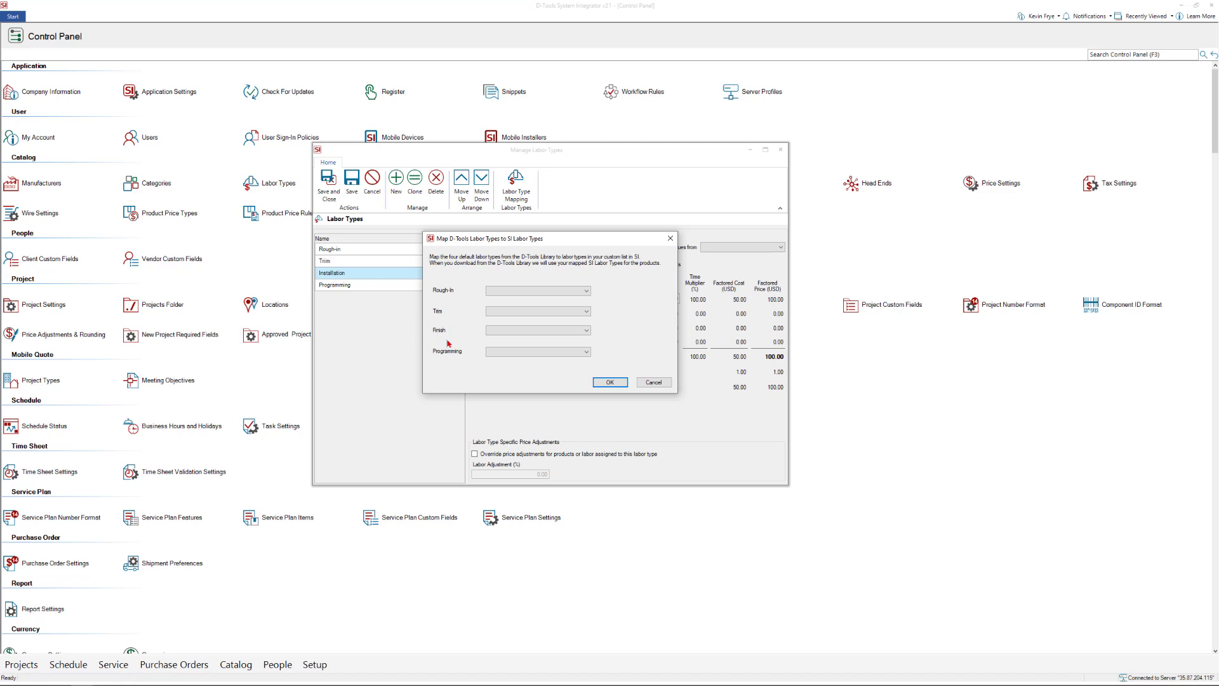
click(500, 330)
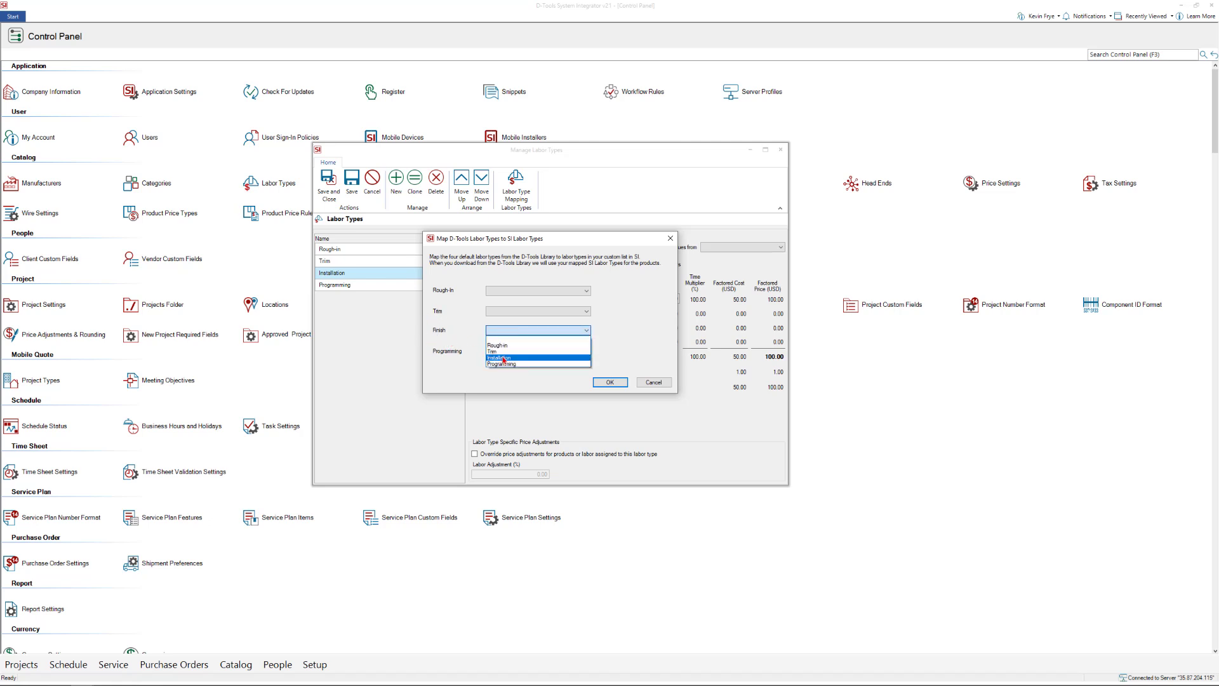
click(503, 358)
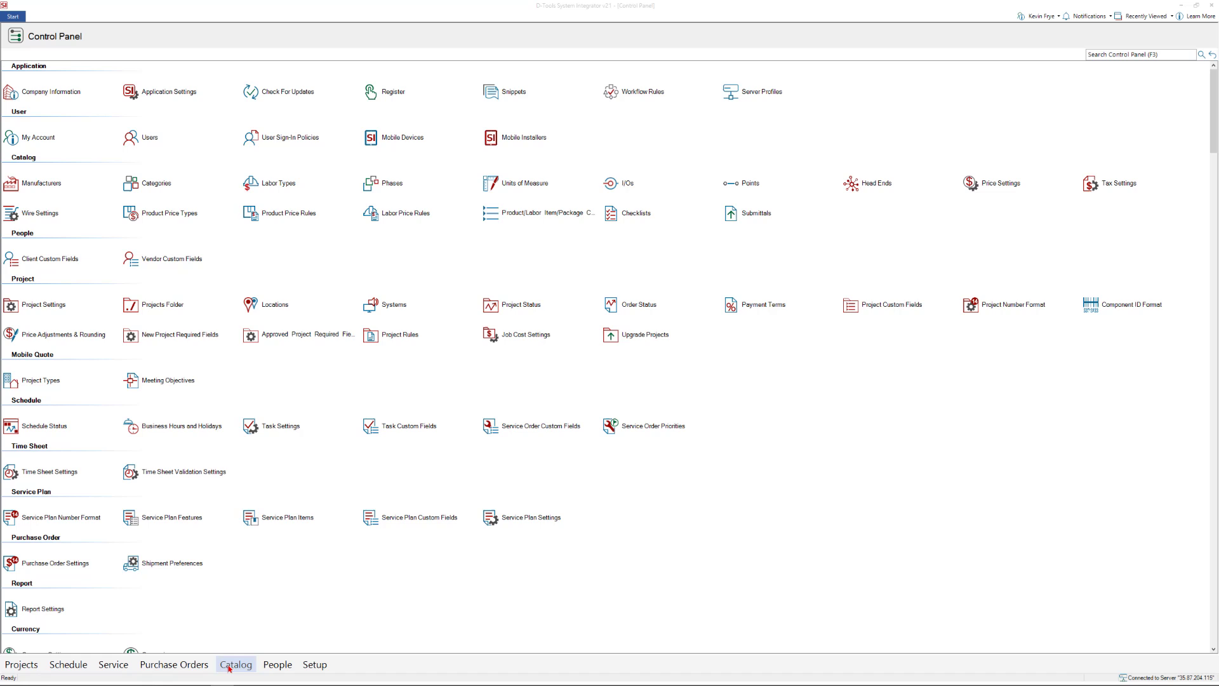
Open the Product Explorer from Catalog > Products and select the 01259-001 row.
click(231, 666)
click(204, 598)
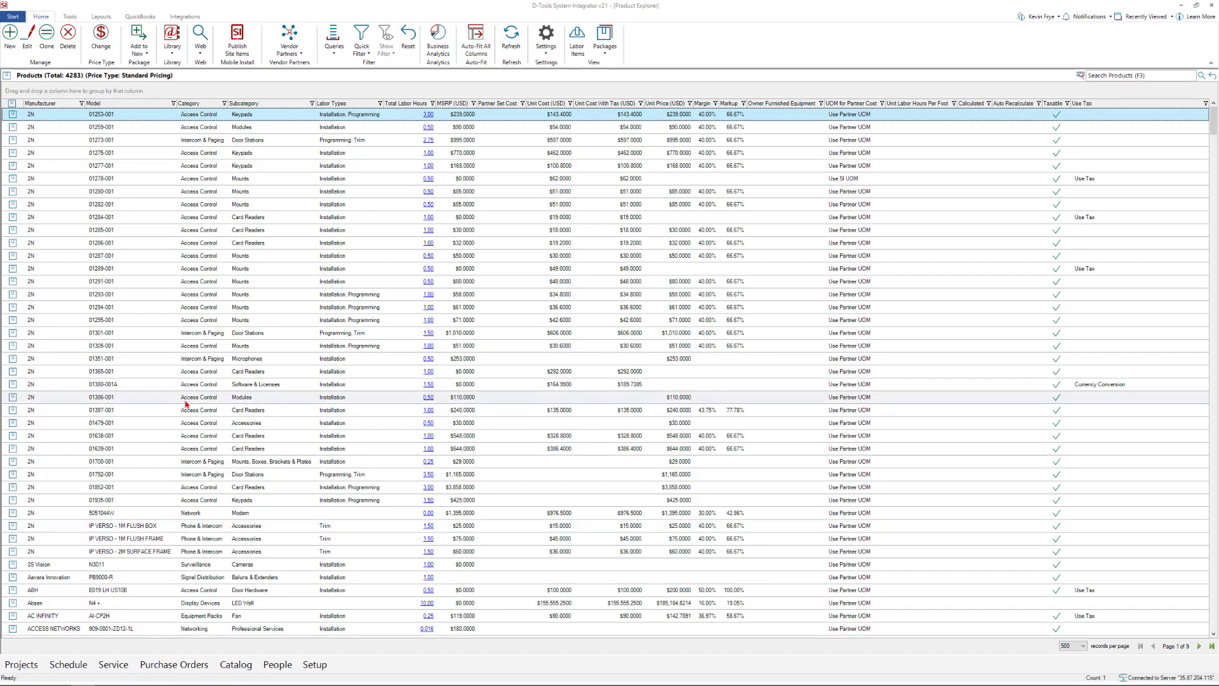
click(325, 128)
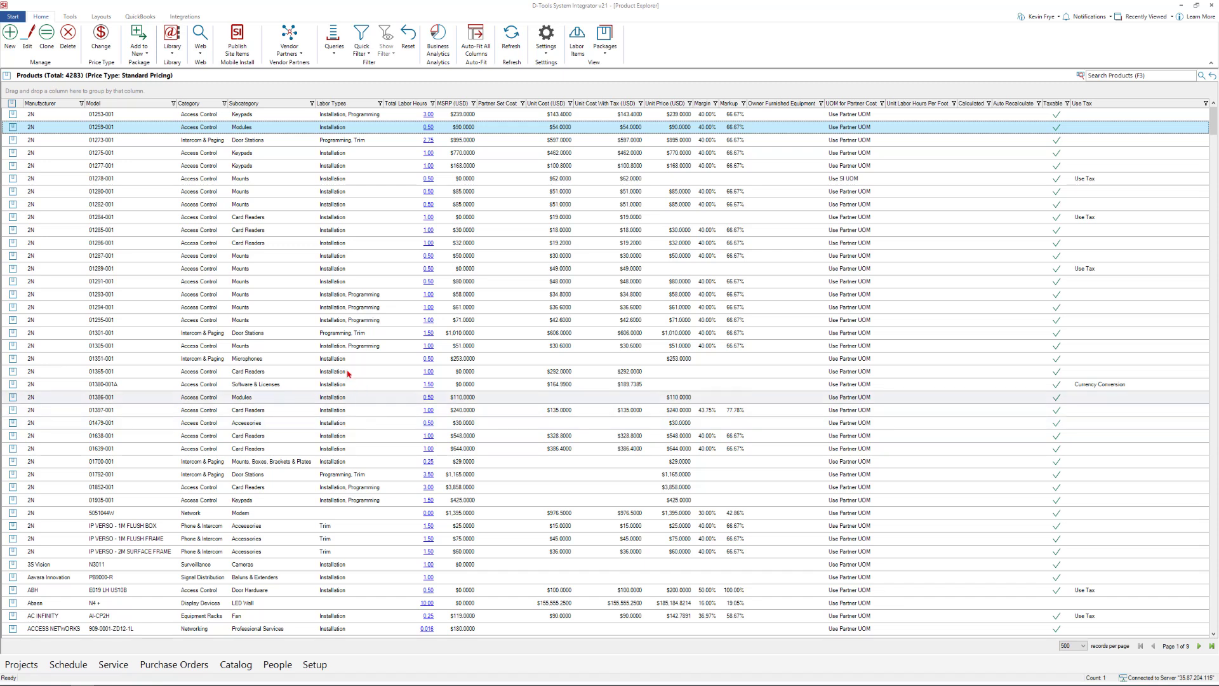
double_click(290, 296)
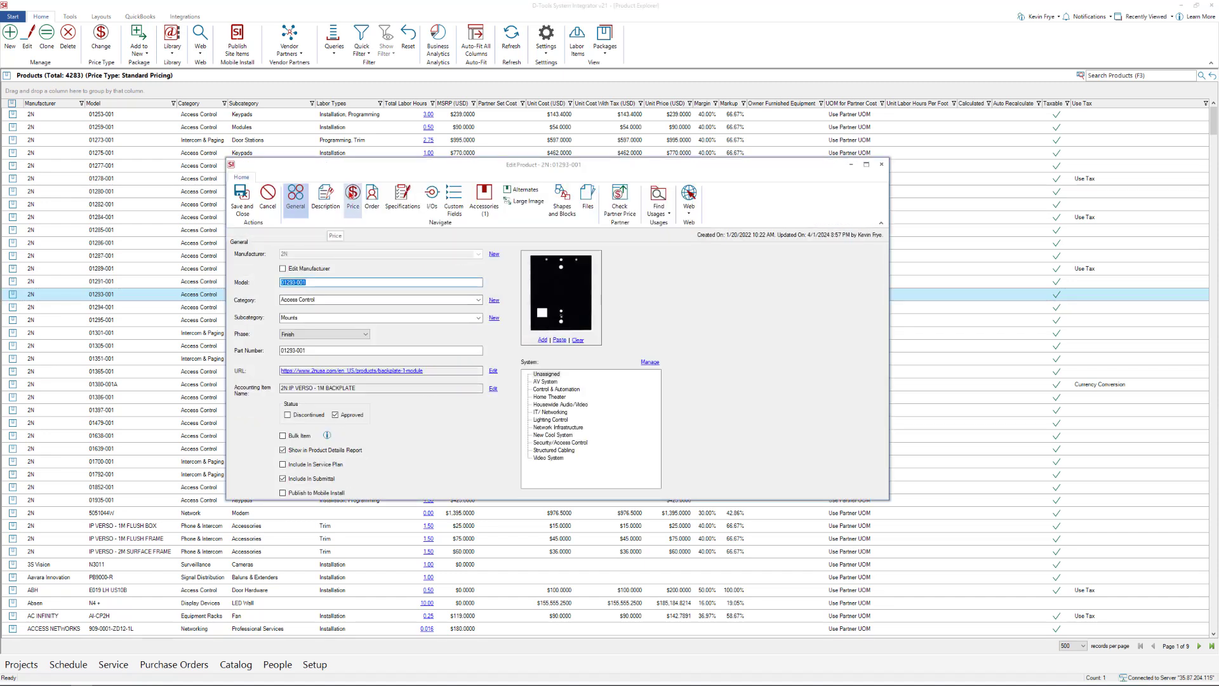
click(352, 210)
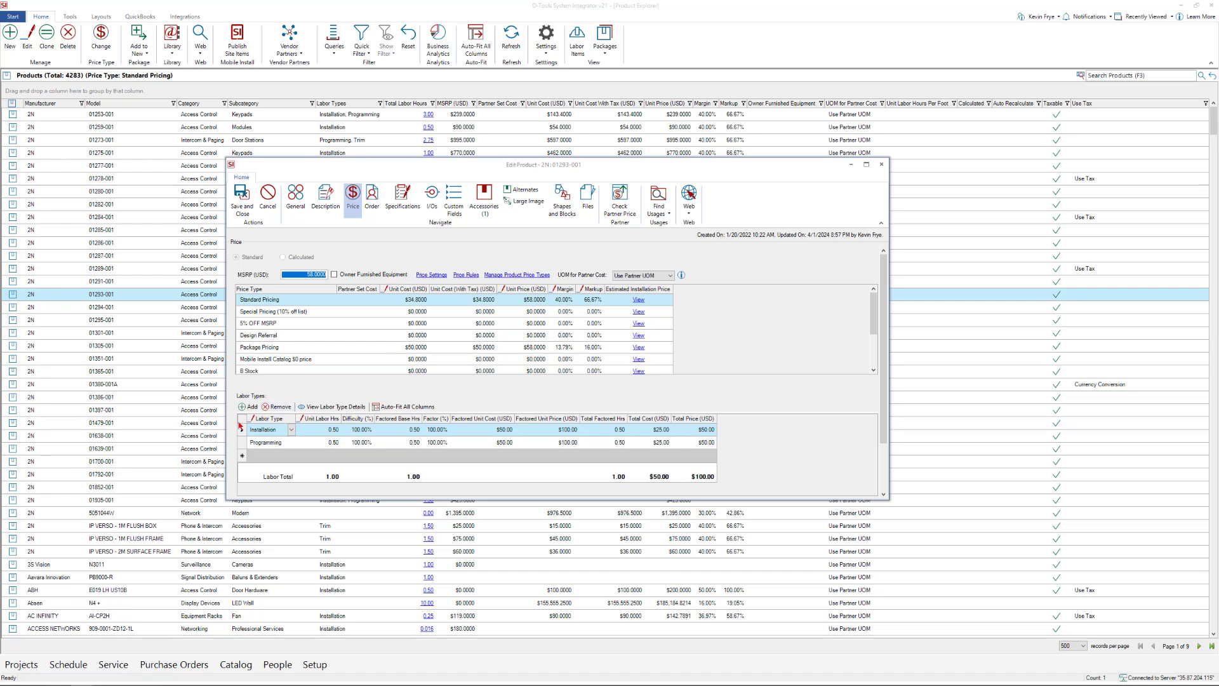
click(292, 430)
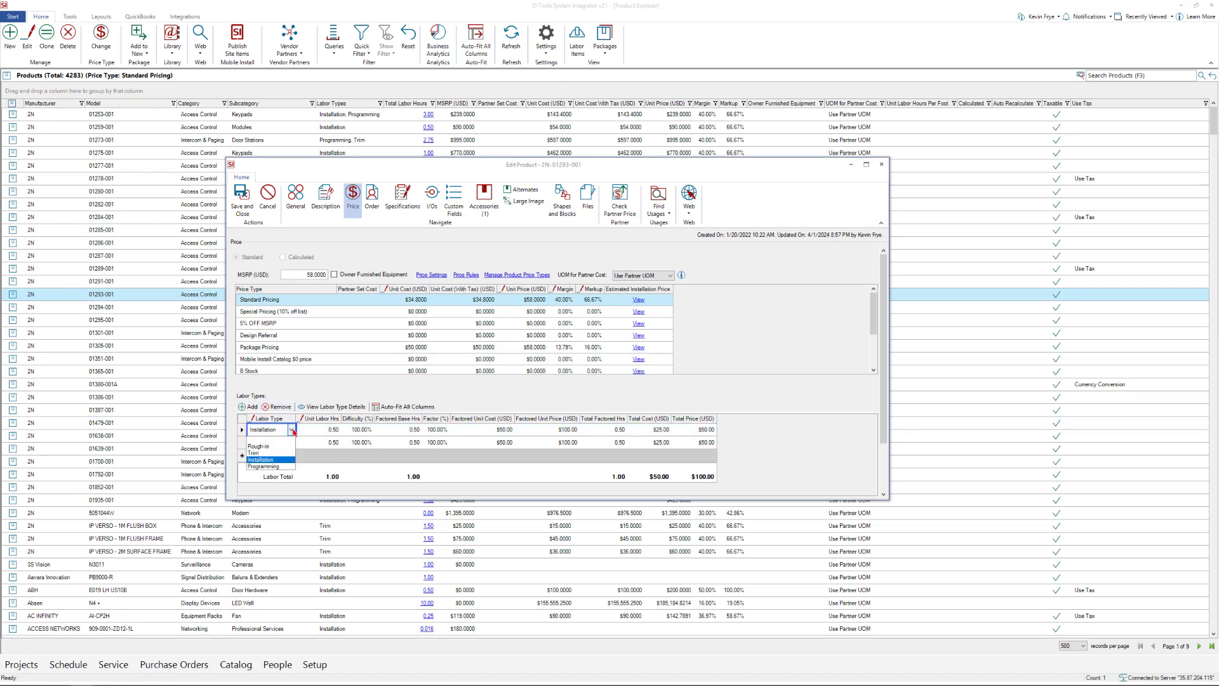
click(257, 453)
click(320, 430)
double_click(327, 430)
drag(306, 431, 343, 431)
text(1)
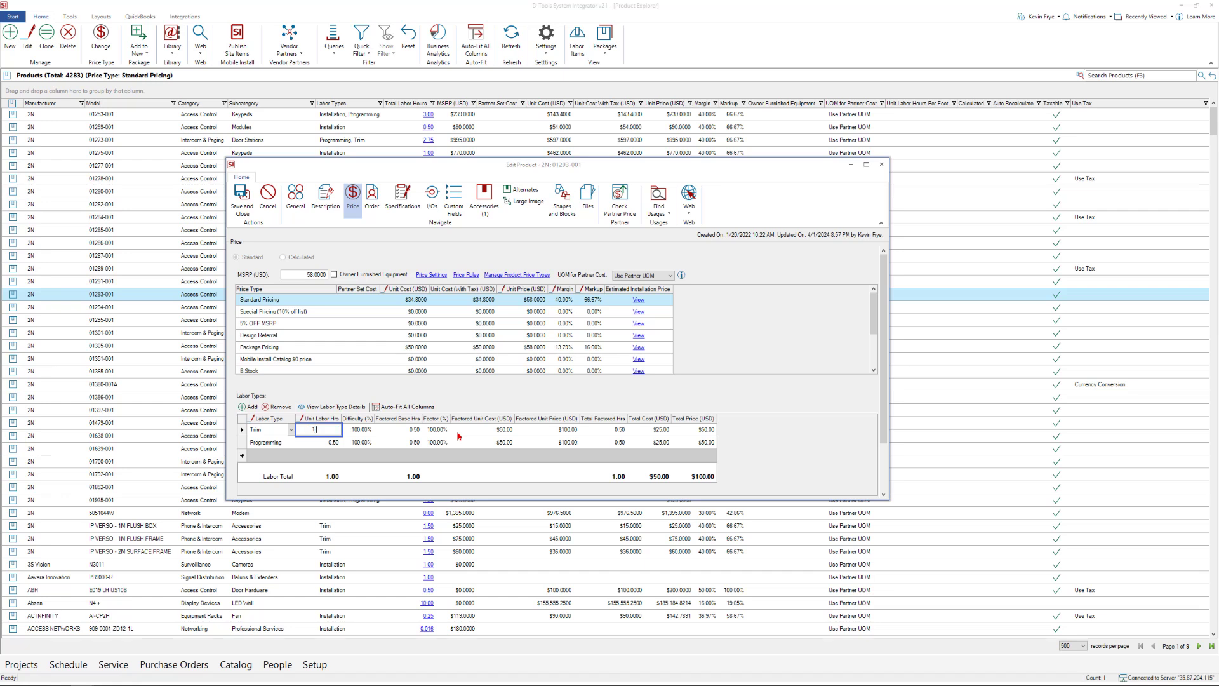
key(Down)
click(291, 444)
click(290, 455)
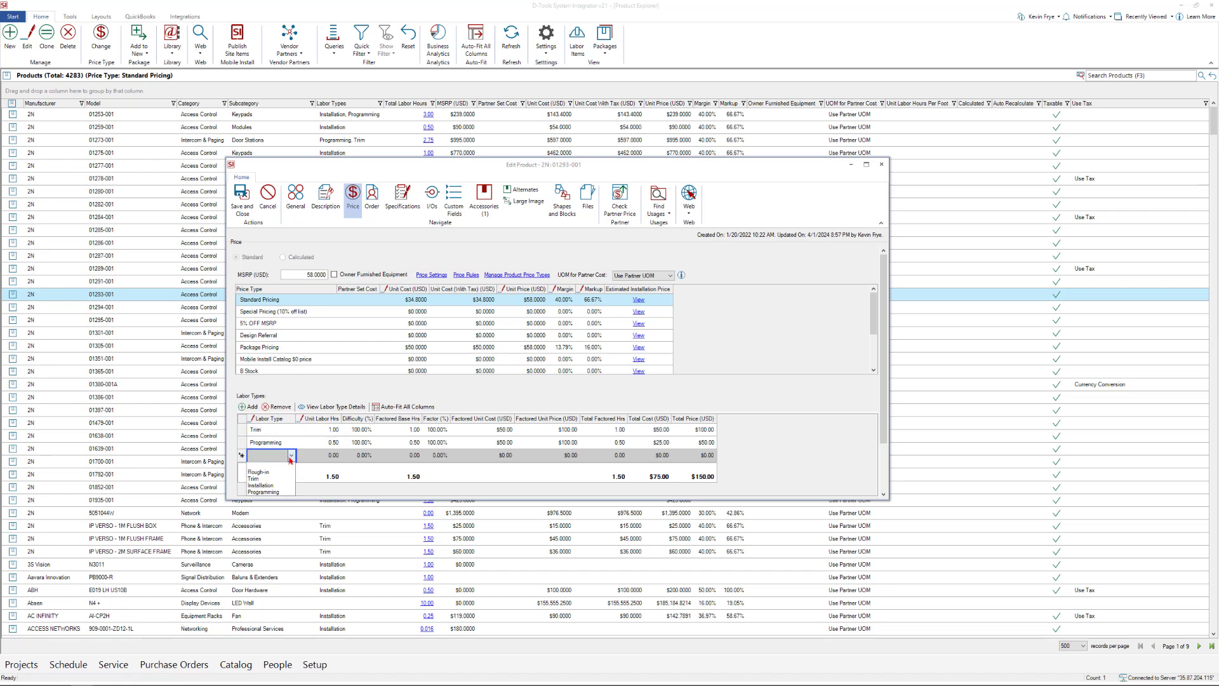
click(268, 486)
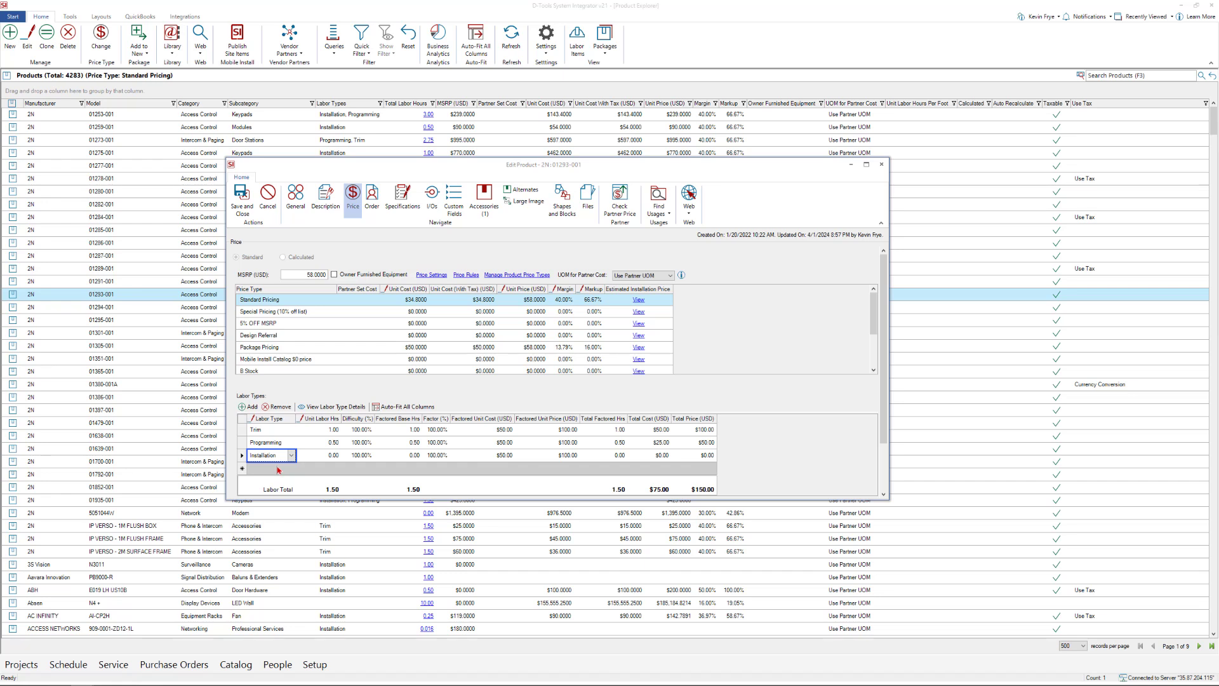
click(273, 202)
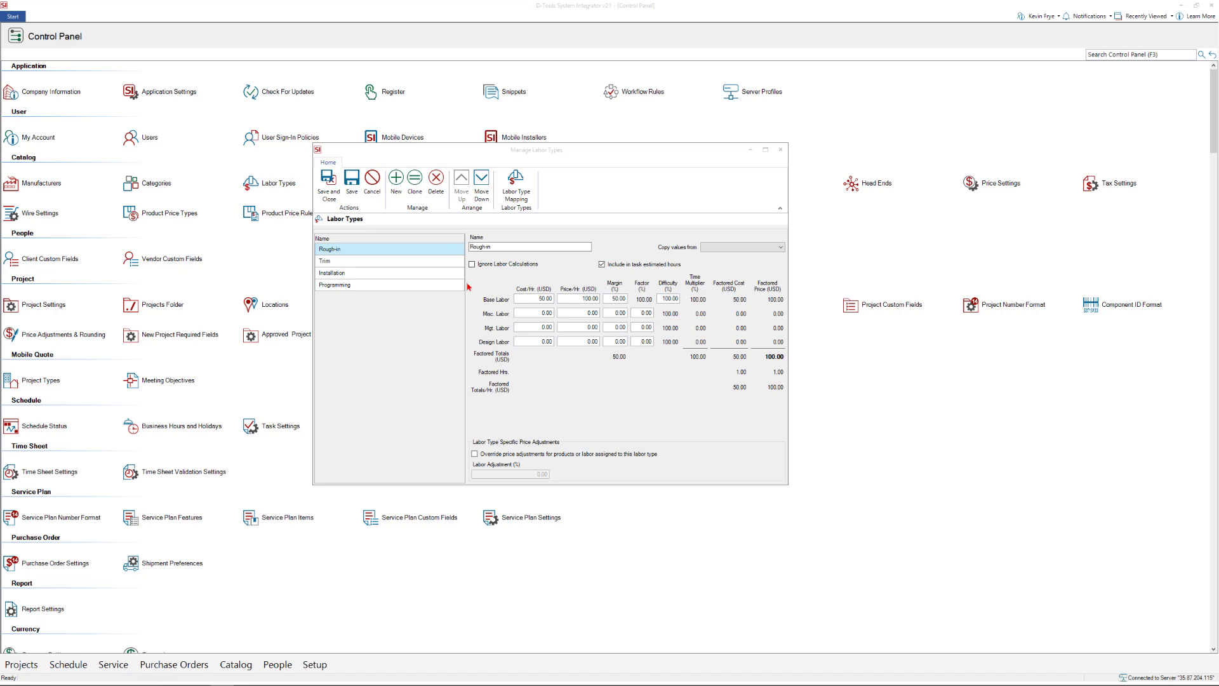
Set Rough-in's Misc. Labor to 50.00 cost, 100.00 price per hour and factor 33.
click(526, 313)
text(50)
key(Tab)
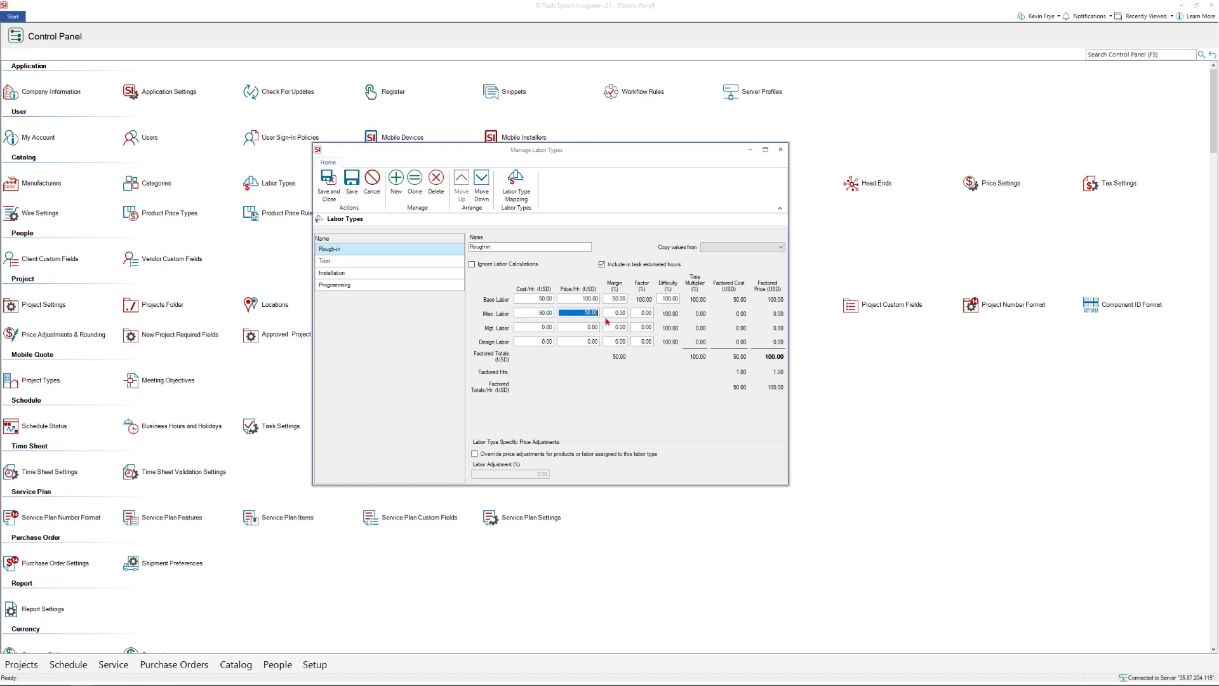
text(10)
key(Tab)
key(Tab)
click(634, 311)
double_click(634, 312)
text(3)
Give Mgt. Labor and Design Labor 50 cost, 100 price per hour and factor 25.
click(530, 327)
text(5)
key(Tab)
text(100)
key(Tab)
key(Tab)
text(2)
key(Tab)
text(50.1)
key(Tab)
text(100)
key(Tab)
key(Tab)
text(25.)
key(Tab)
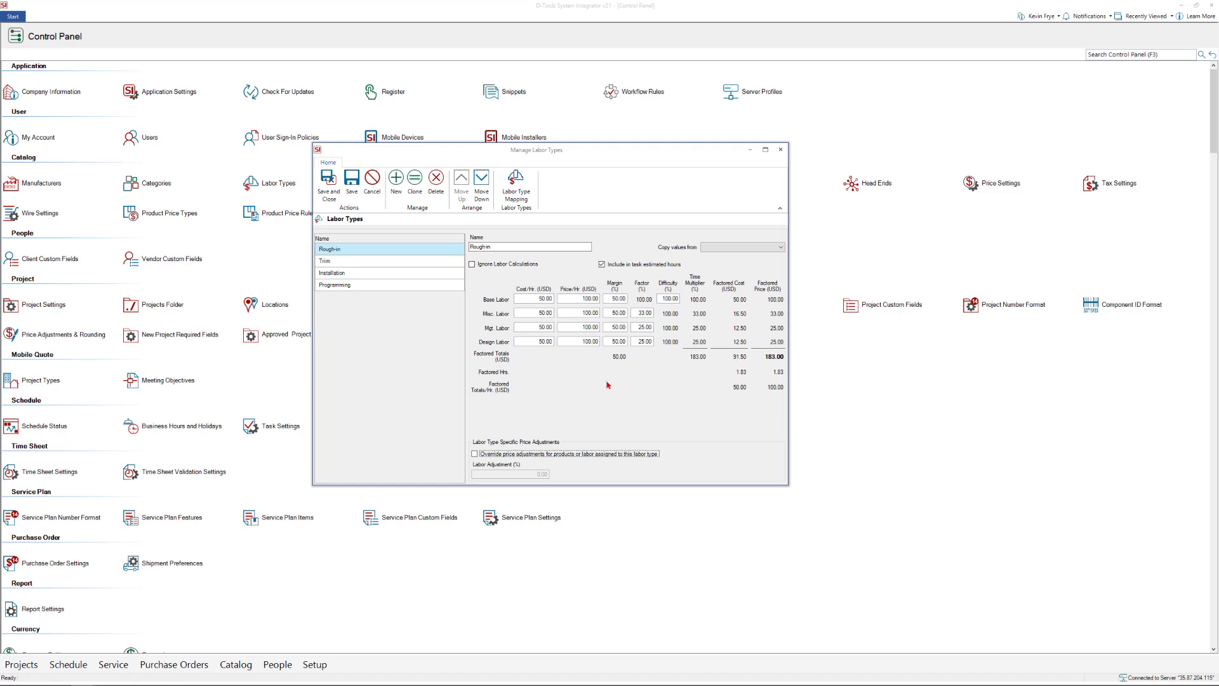